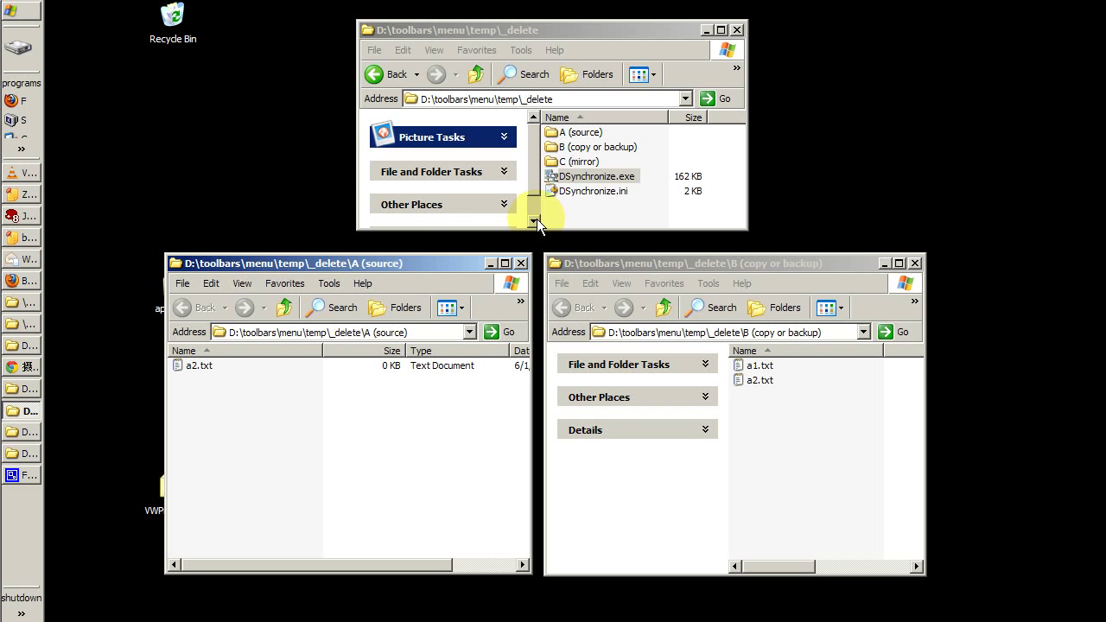
# - Delete a1.txt and a2.txt from folder B (copy or backup)
pyautogui.click(571, 177)
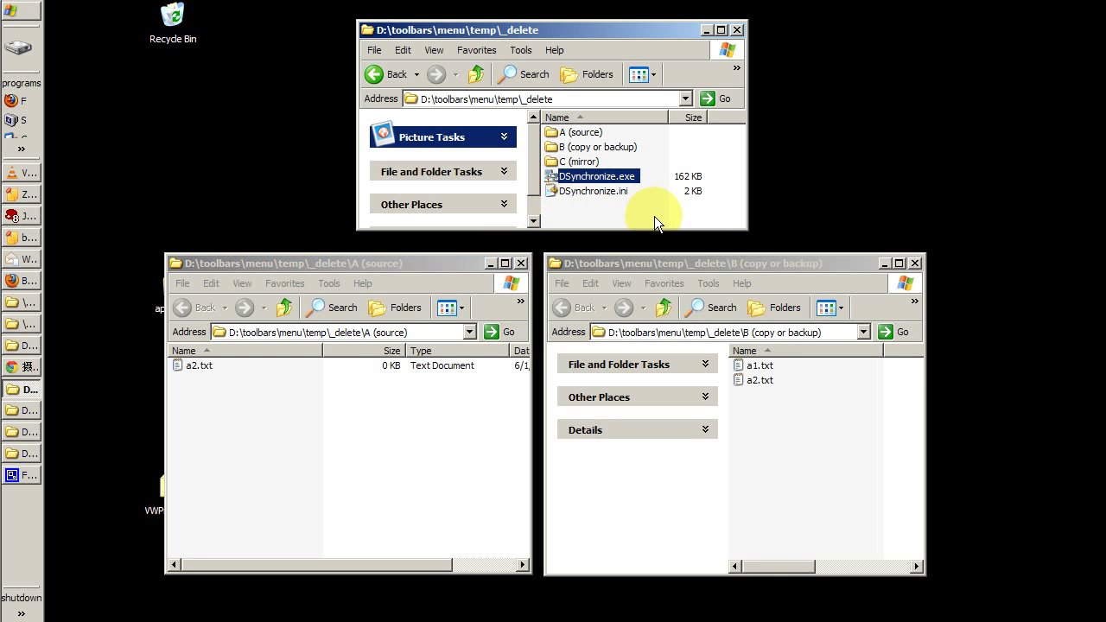
pyautogui.moveTo(812, 443); pyautogui.dragTo(720, 356)
pyautogui.press('Delete')
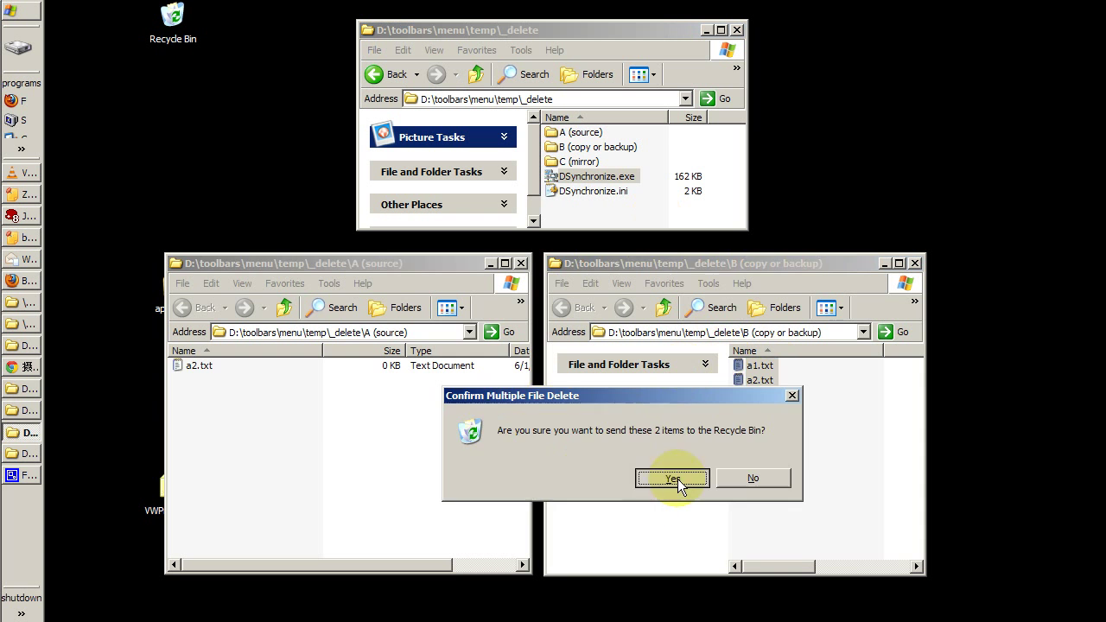
pyautogui.press('Return')
# - Delete a2.txt from folder A (source), leaving it empty
pyautogui.click(343, 424)
pyautogui.press('Delete')
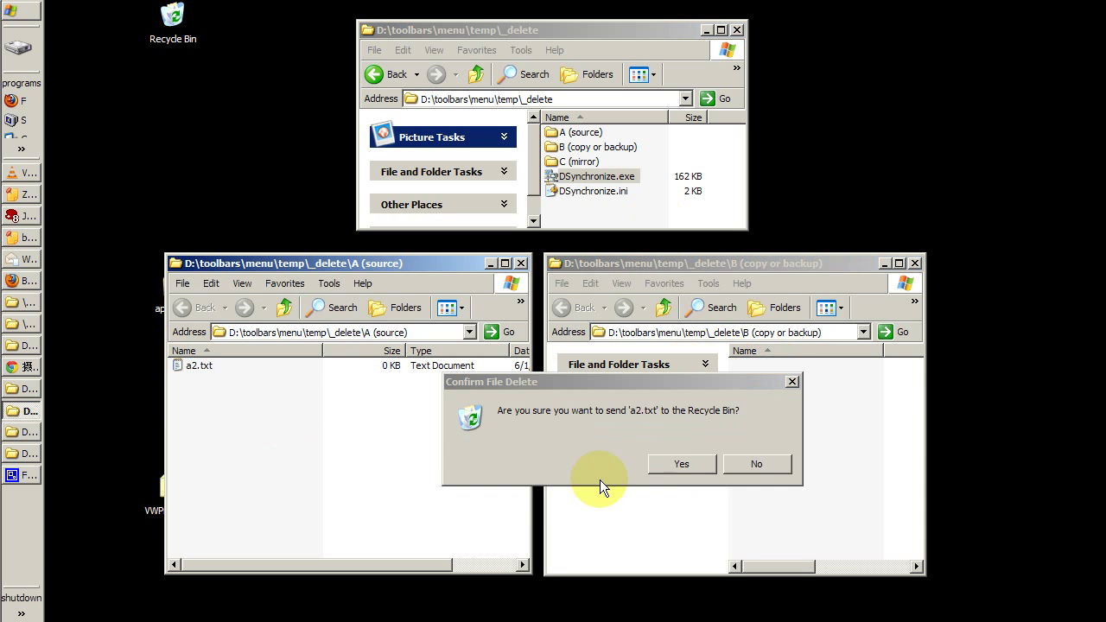
pyautogui.click(678, 465)
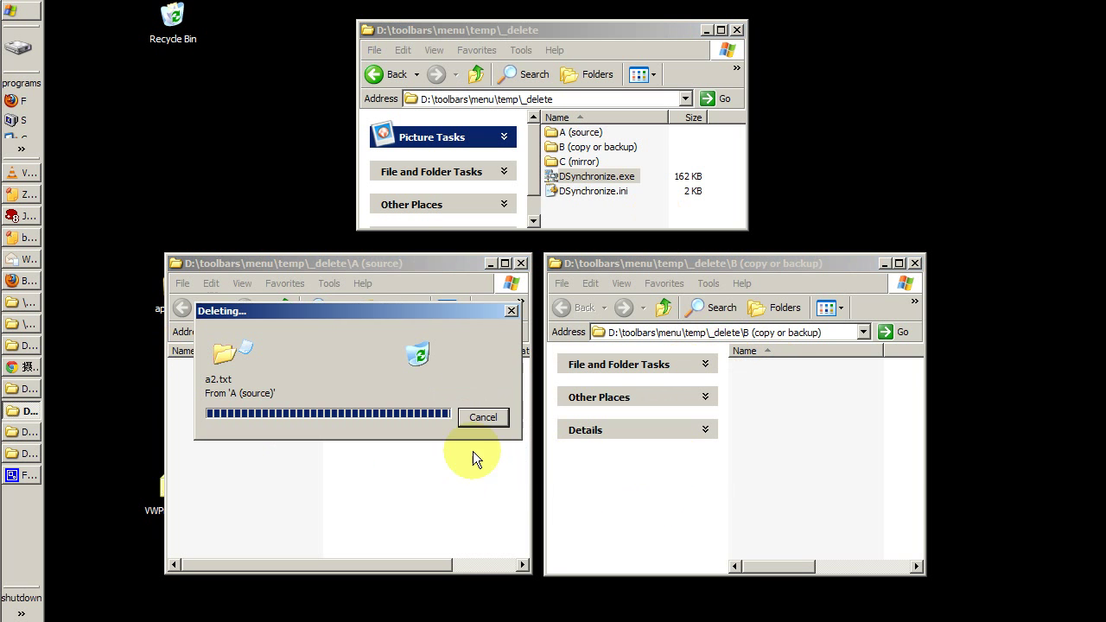
# - Launch DSynchronize.exe and clear the previous source and destination folder entries
pyautogui.click(560, 178)
pyautogui.doubleClick(560, 178)
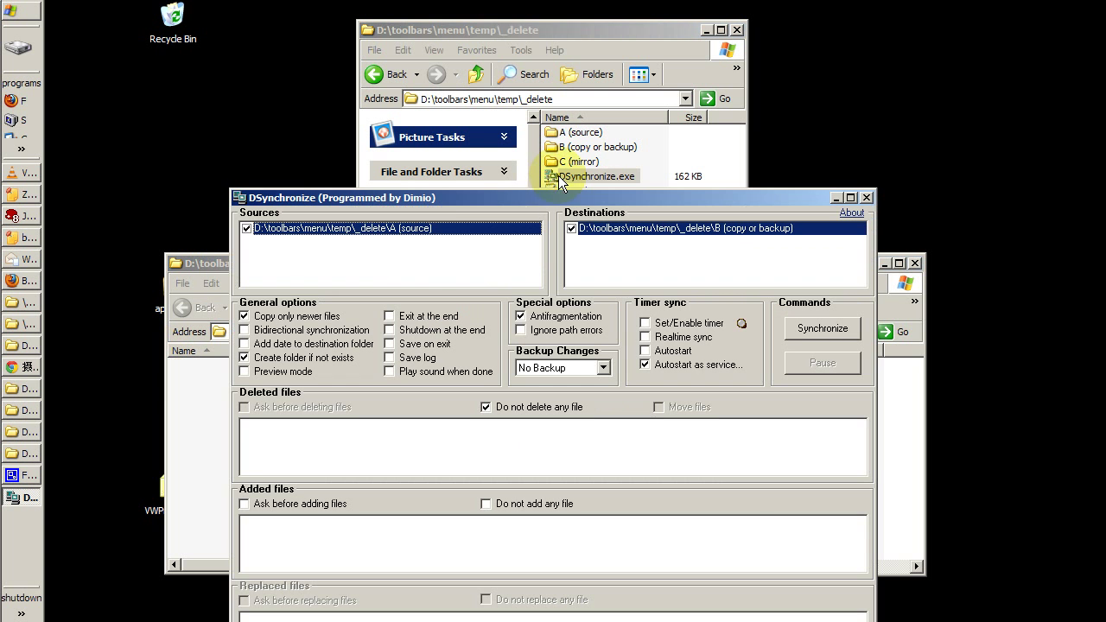
pyautogui.rightClick(442, 231)
pyautogui.click(491, 368)
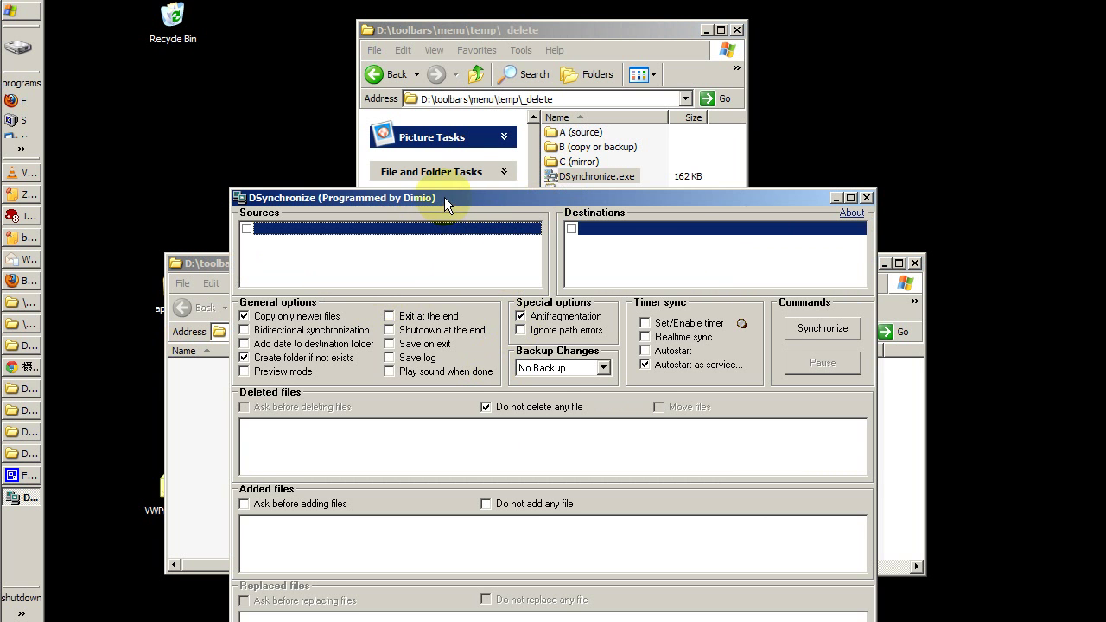
pyautogui.moveTo(449, 202); pyautogui.dragTo(461, 185)
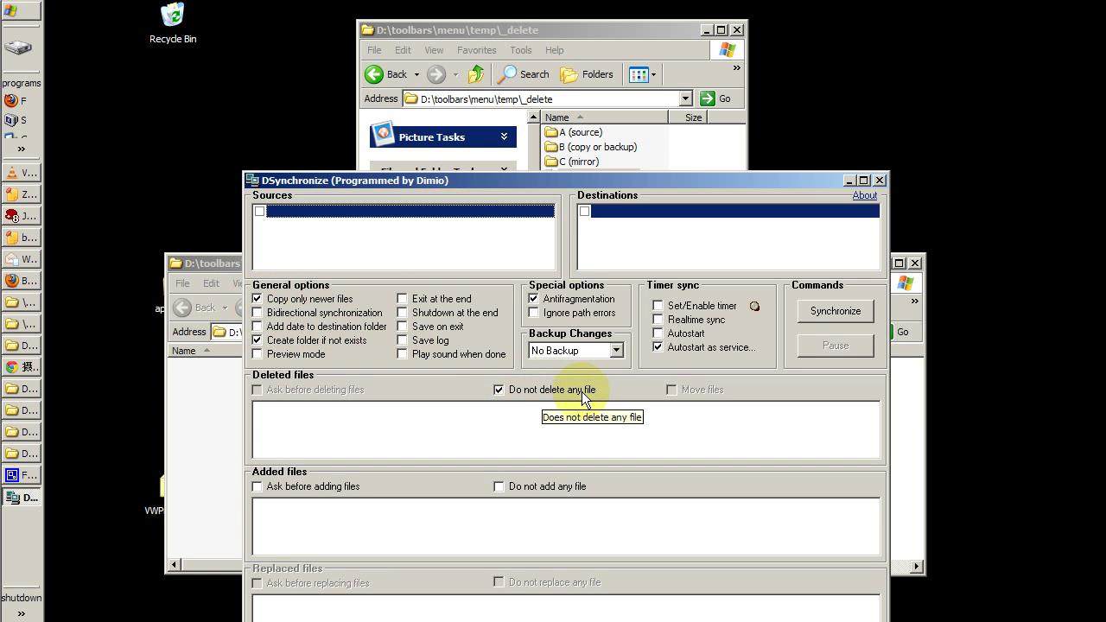
pyautogui.click(499, 390)
pyautogui.click(498, 391)
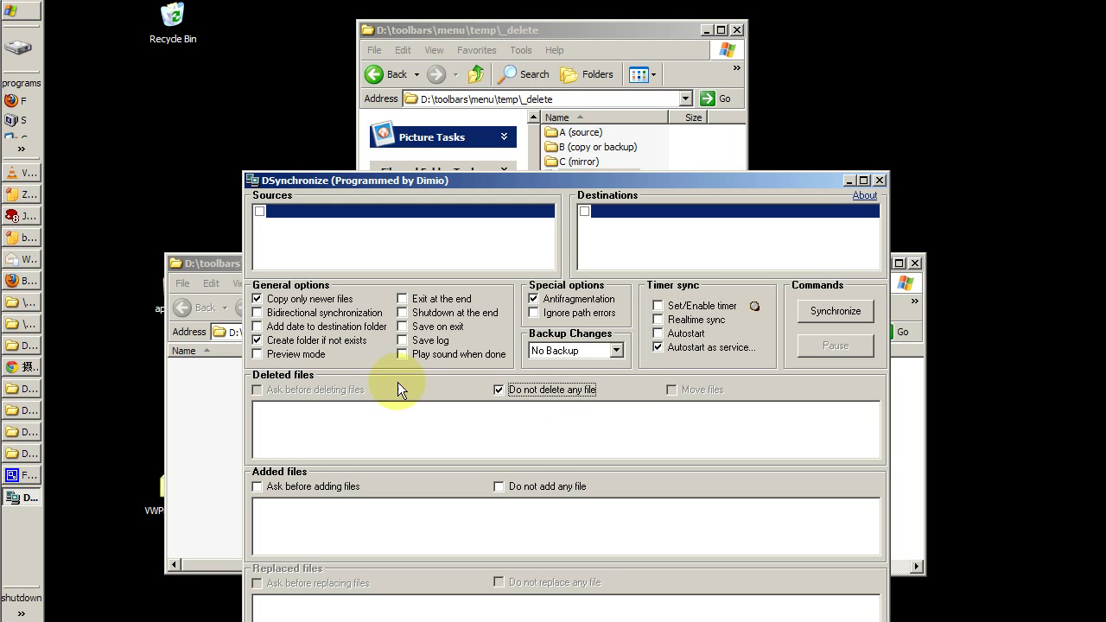
pyautogui.click(222, 422)
pyautogui.click(418, 333)
pyautogui.hotkey('ctrl', 'c')
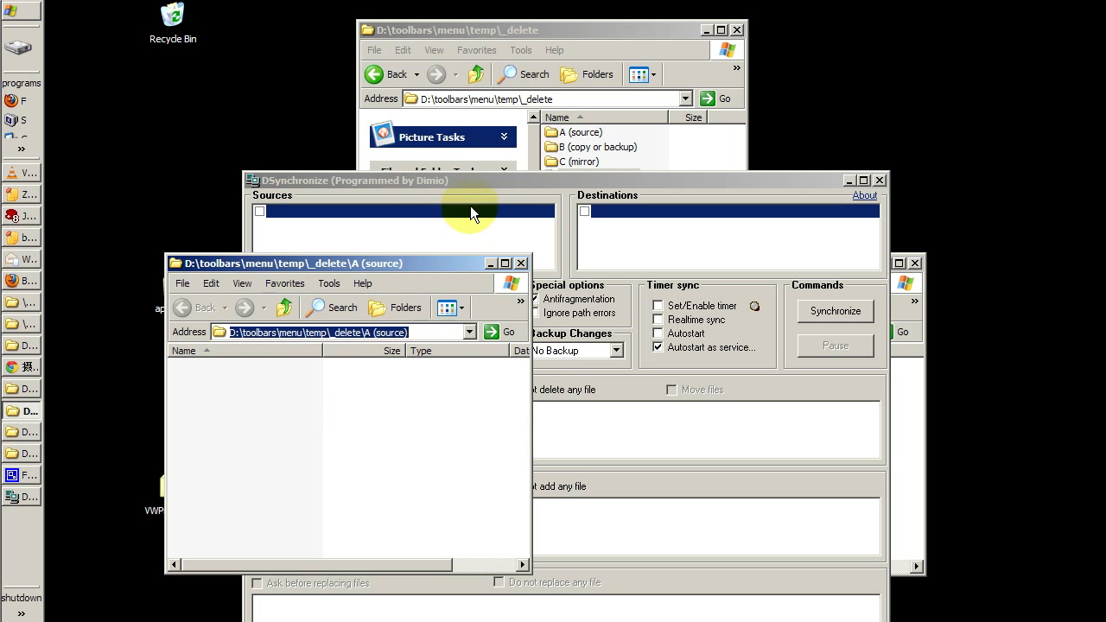
# - Paste the A (source) folder path into the Sources list
pyautogui.click(539, 181)
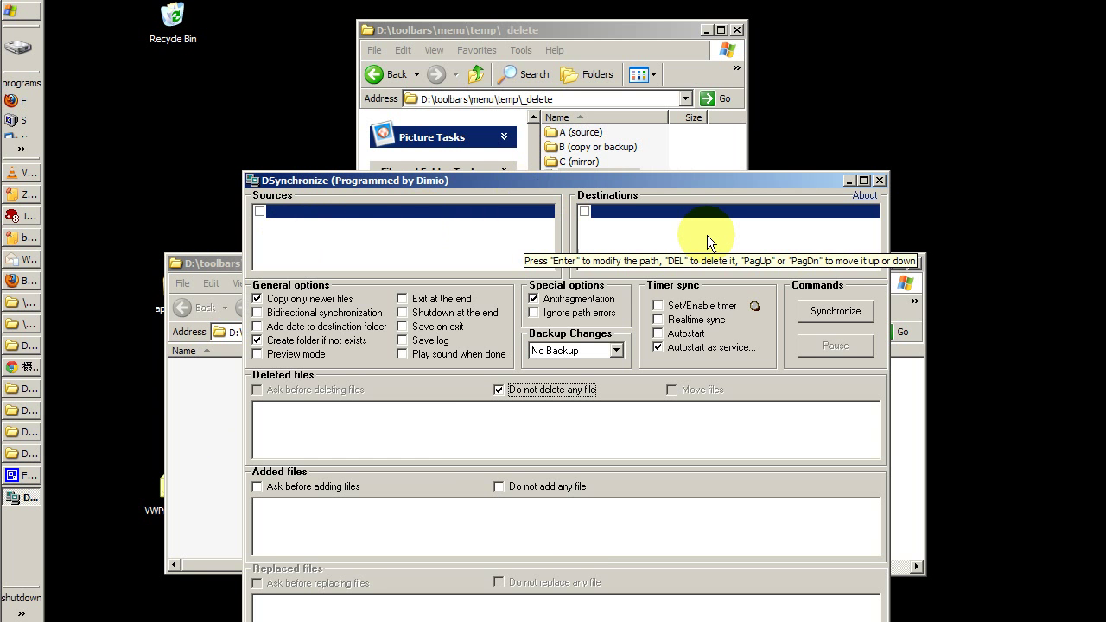
pyautogui.moveTo(398, 222)
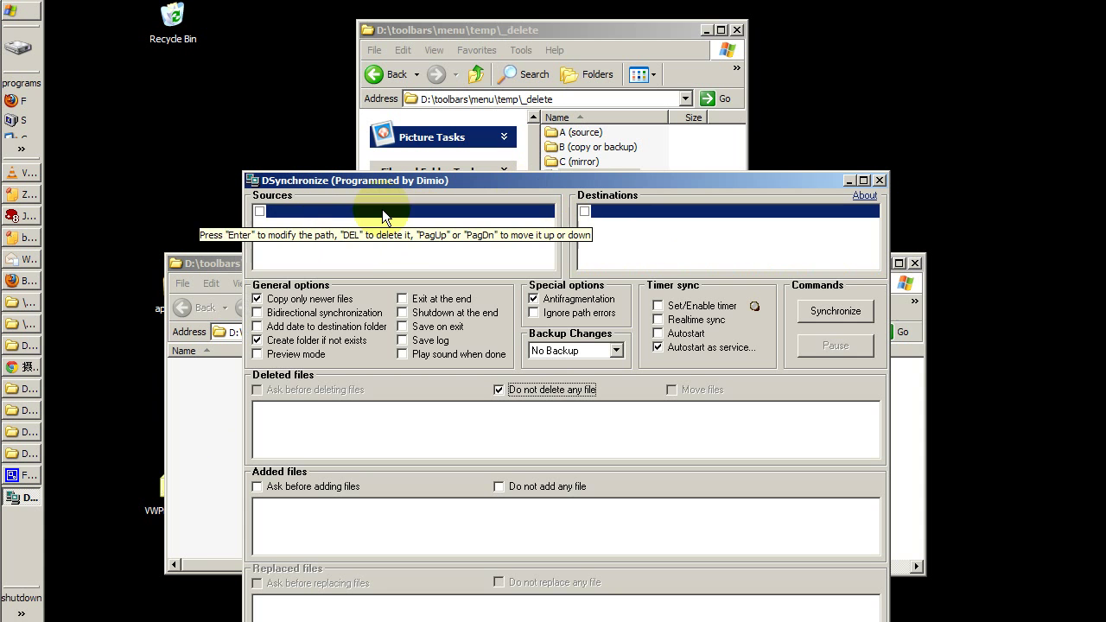
pyautogui.doubleClick(382, 210)
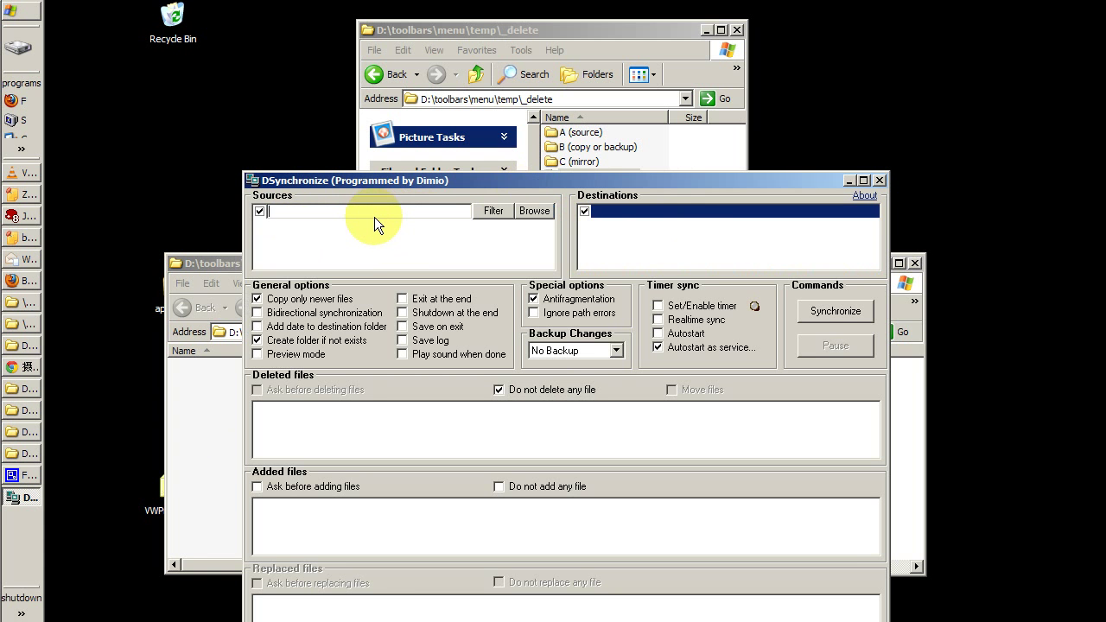
pyautogui.hotkey('ctrl', 'v')
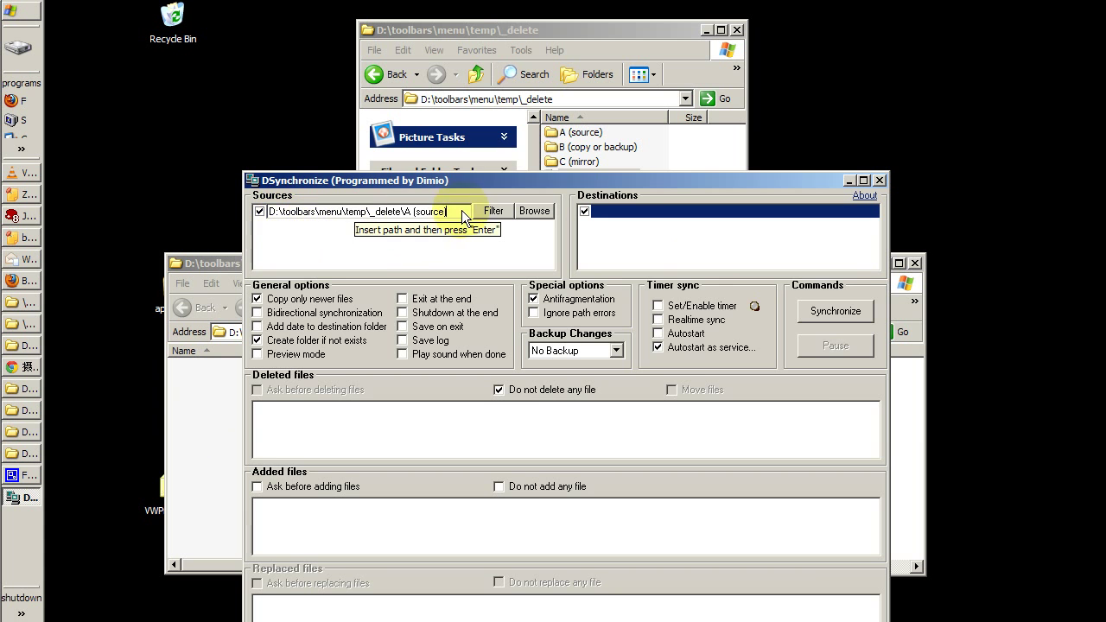
# - Copy folder B's path into Destinations and tick both the source and destination entries
pyautogui.click(905, 419)
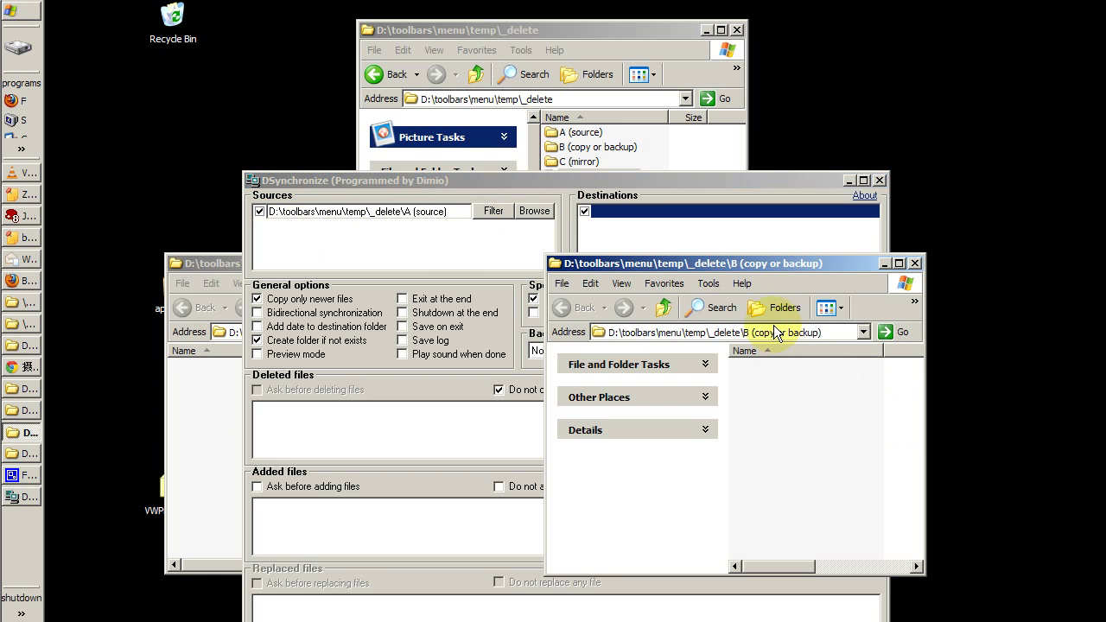
pyautogui.click(778, 334)
pyautogui.hotkey('ctrl', 'c')
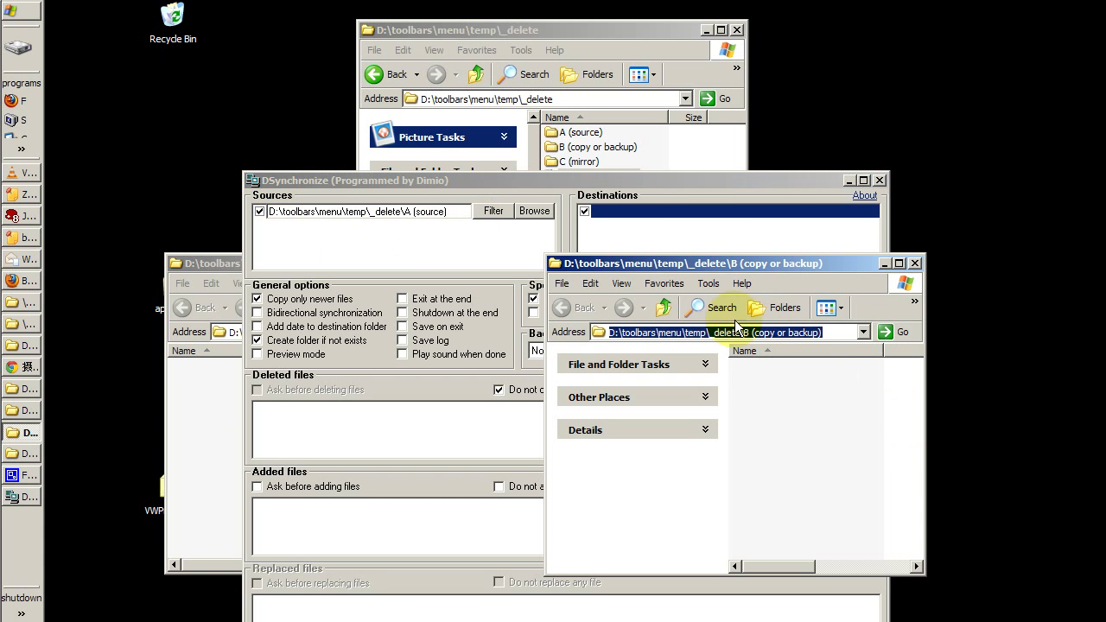
pyautogui.click(659, 216)
pyautogui.click(662, 214)
pyautogui.hotkey('ctrl', 'v')
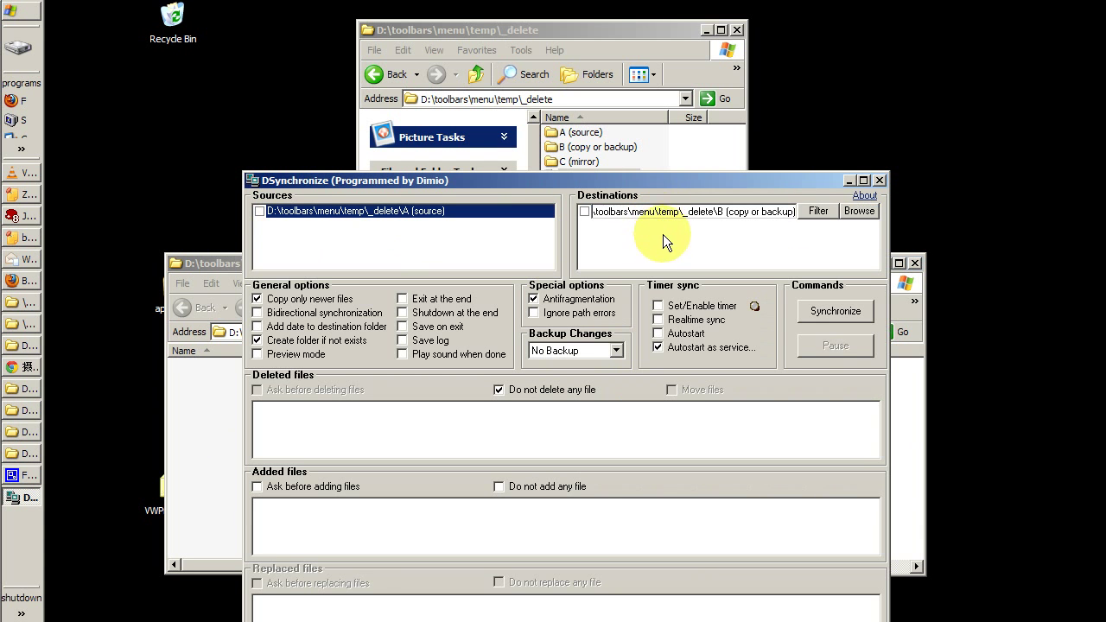
pyautogui.click(259, 212)
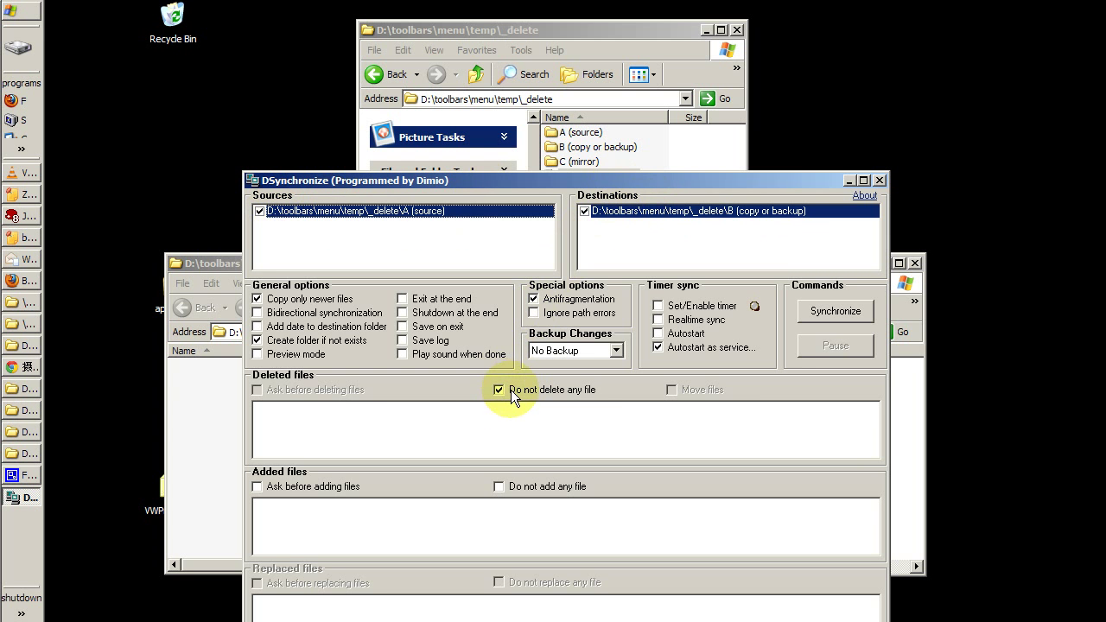
# - Create a new text document named 1.txt in folder A
pyautogui.click(214, 398)
pyautogui.rightClick(214, 398)
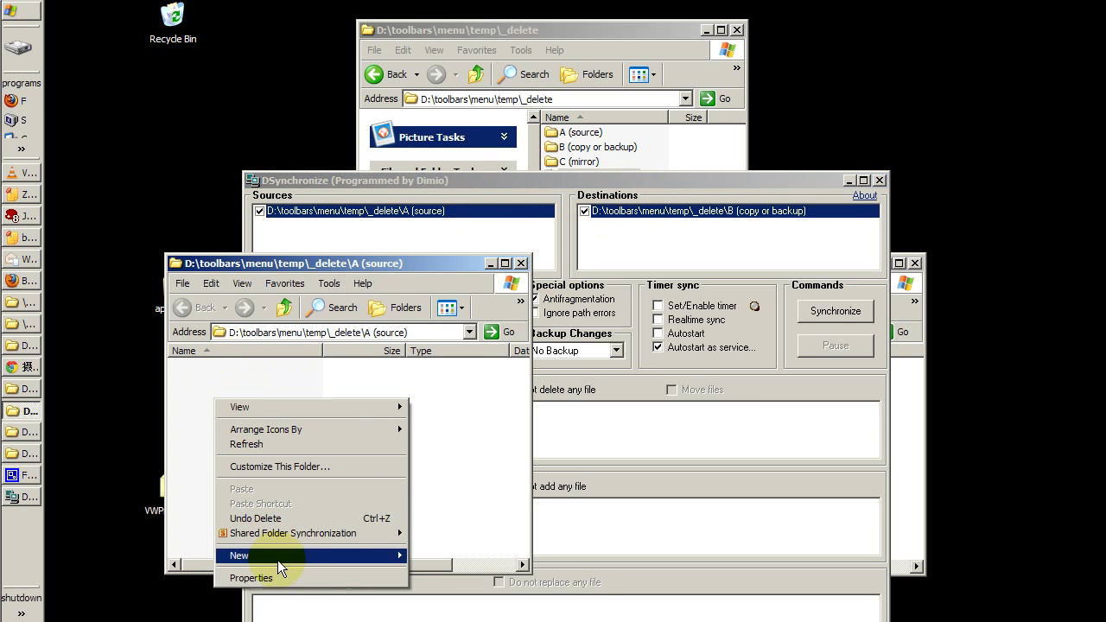
pyautogui.moveTo(299, 557)
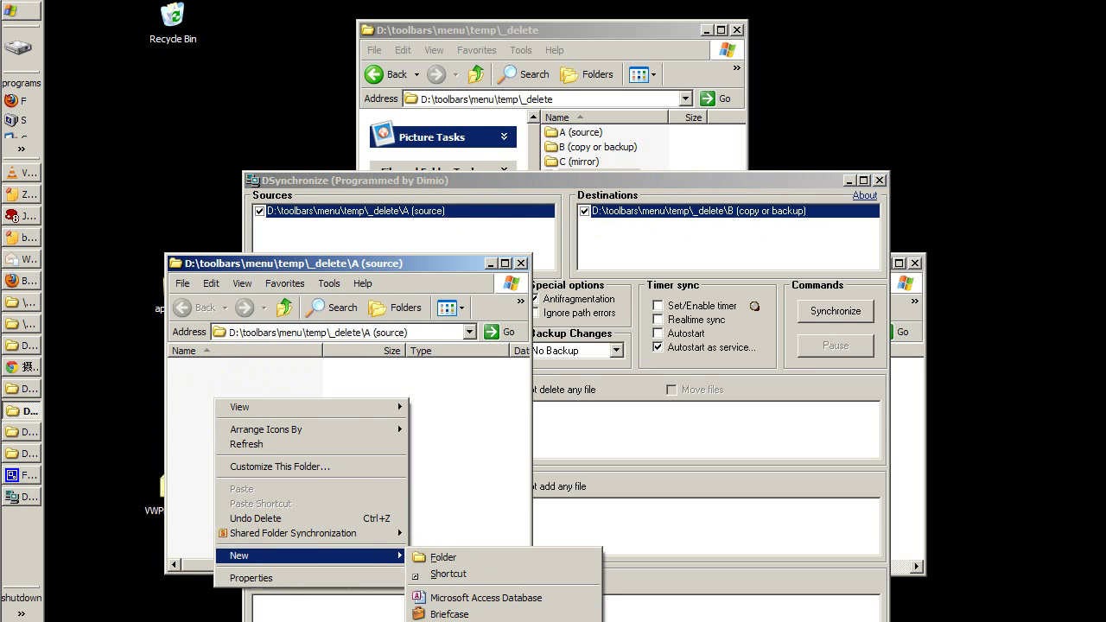
pyautogui.click(467, 621)
pyautogui.press('End')
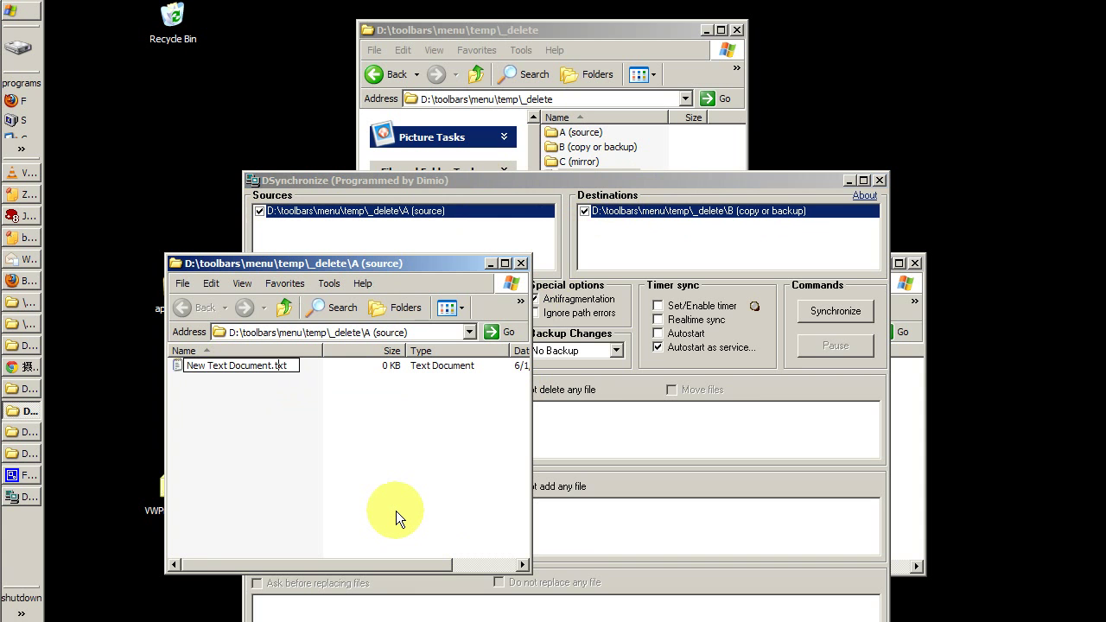
pyautogui.hotkey('shift', 'Home')
pyautogui.write('1')
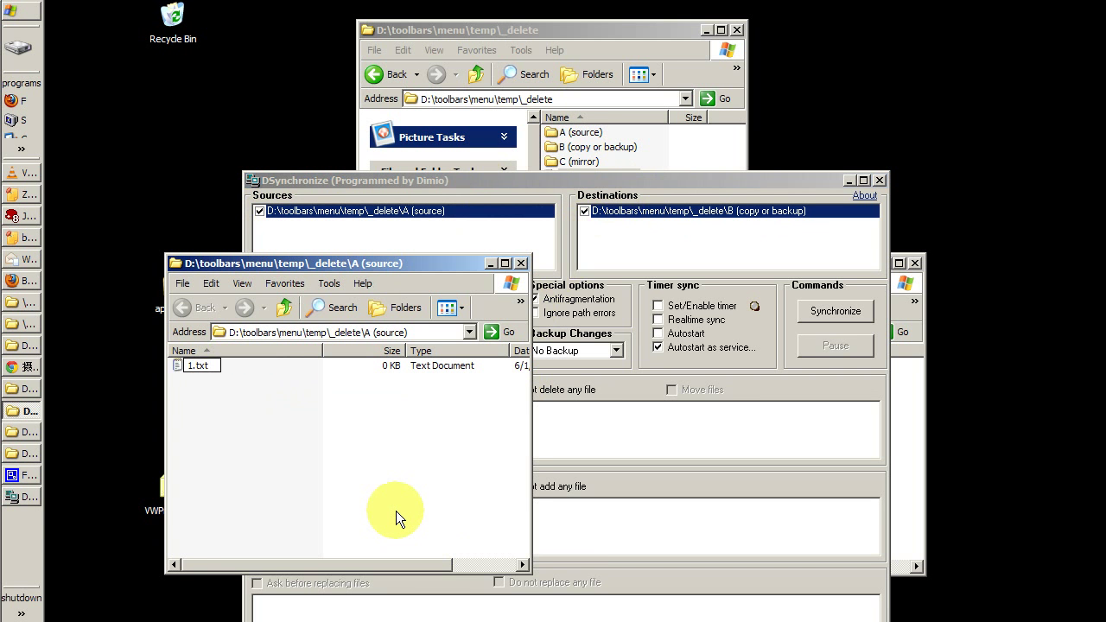
pyautogui.press('Return')
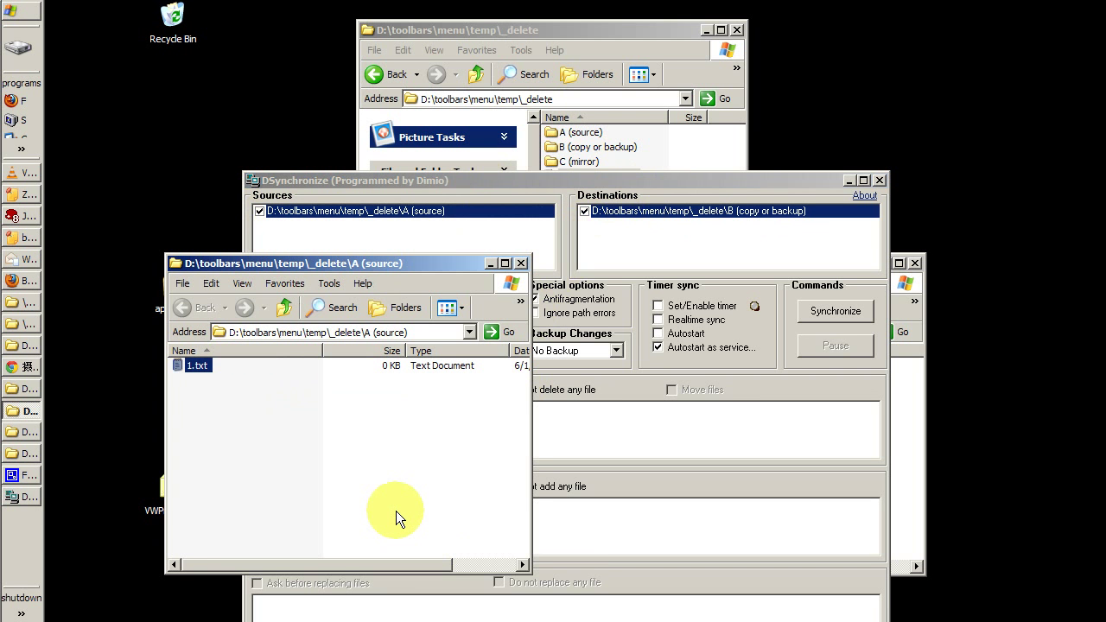
# - Run Synchronize in DSynchronize to copy 1.txt from A to B
pyautogui.click(396, 488)
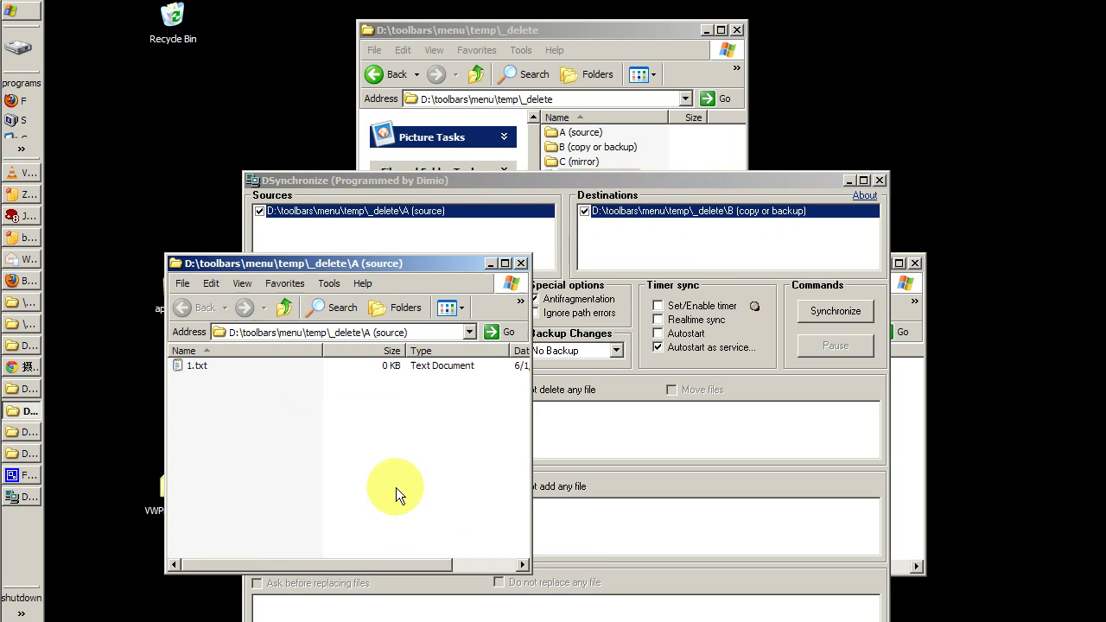
pyautogui.click(717, 181)
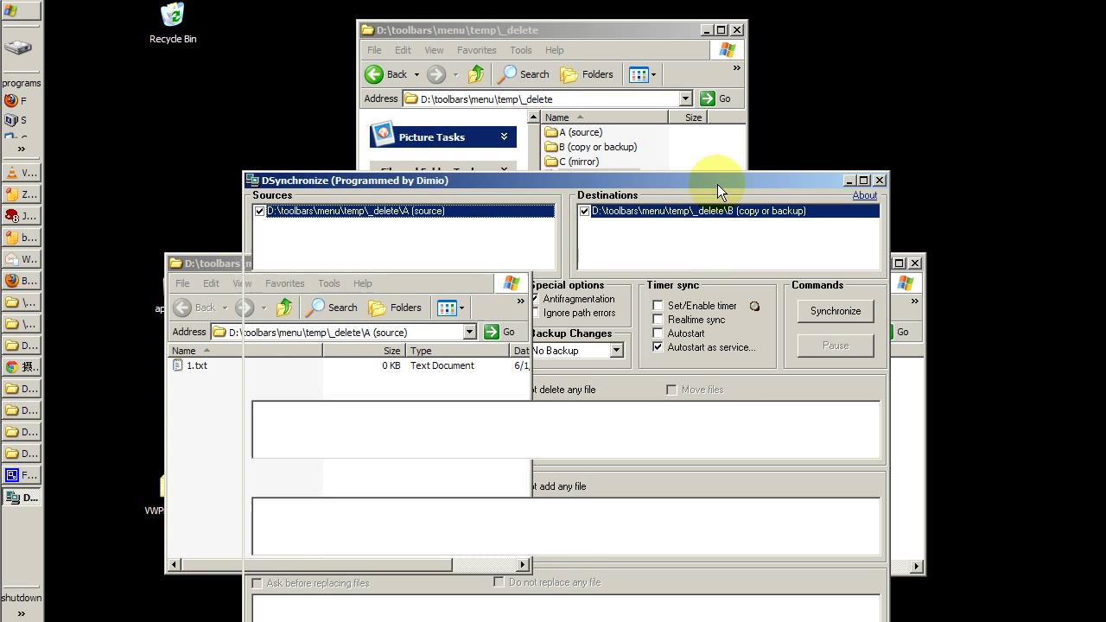
pyautogui.click(836, 311)
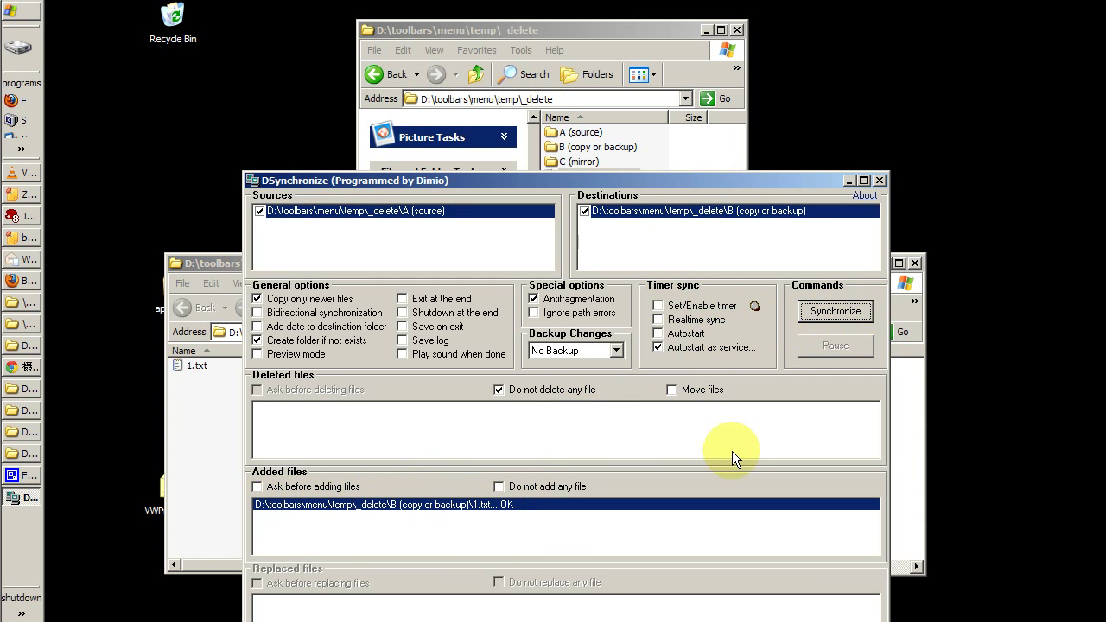
# - Confirm that 1.txt has arrived in folder B
pyautogui.click(910, 444)
pyautogui.click(757, 366)
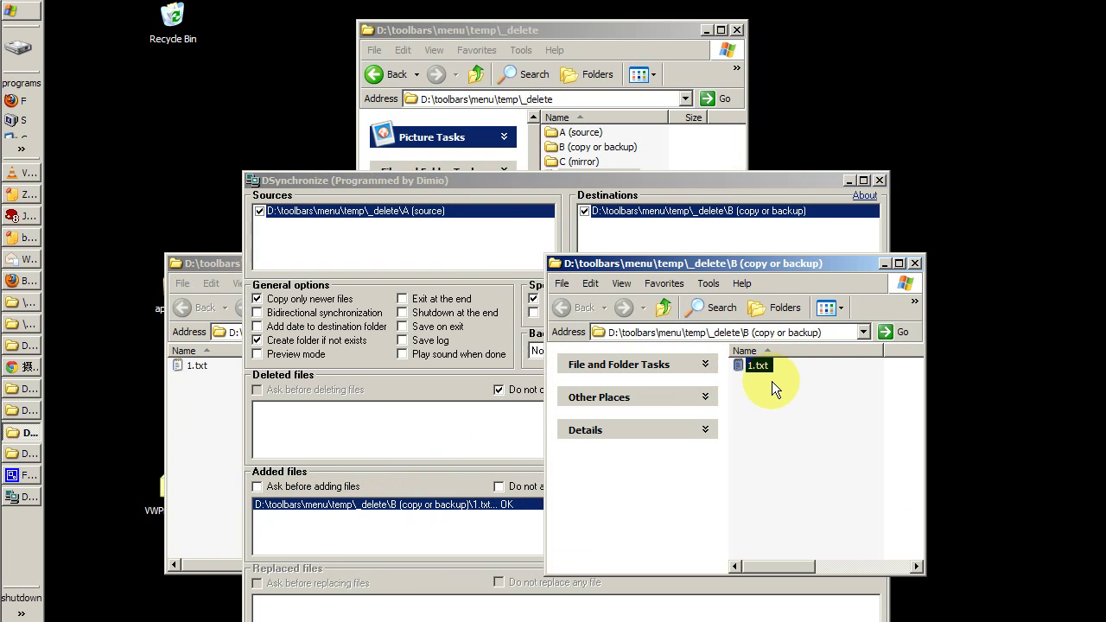
pyautogui.click(779, 398)
# - Rename 1.txt in folder A to 12.txt
pyautogui.click(210, 413)
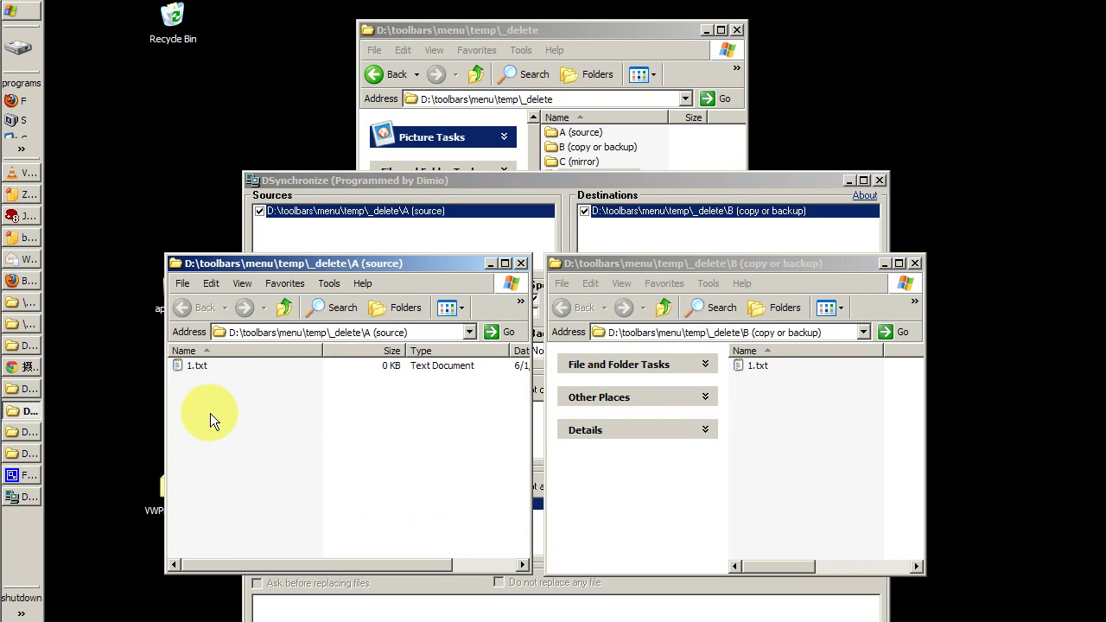
pyautogui.click(199, 368)
pyautogui.click(199, 367)
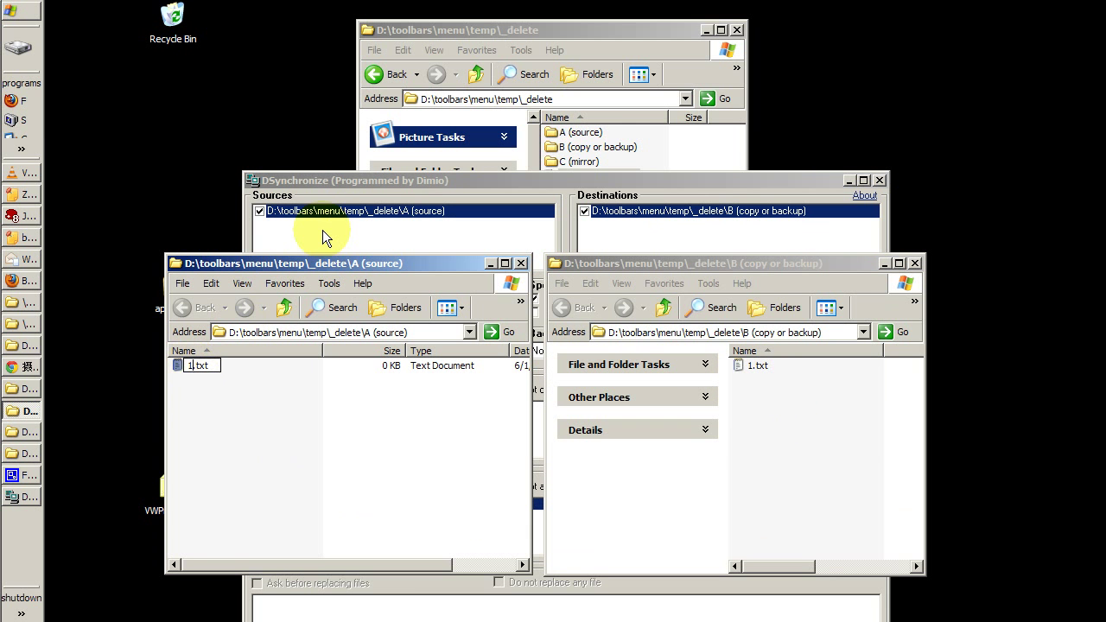
pyautogui.write('2')
pyautogui.press('Return')
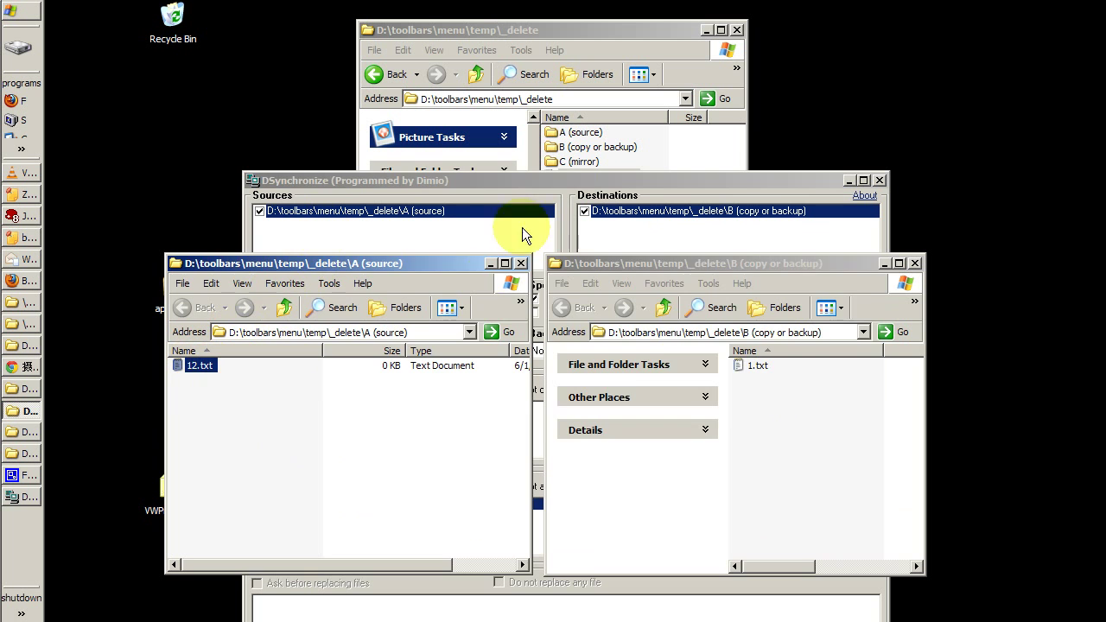
# - Synchronize again and check that folder B now holds 1.txt and 12.txt
pyautogui.click(555, 185)
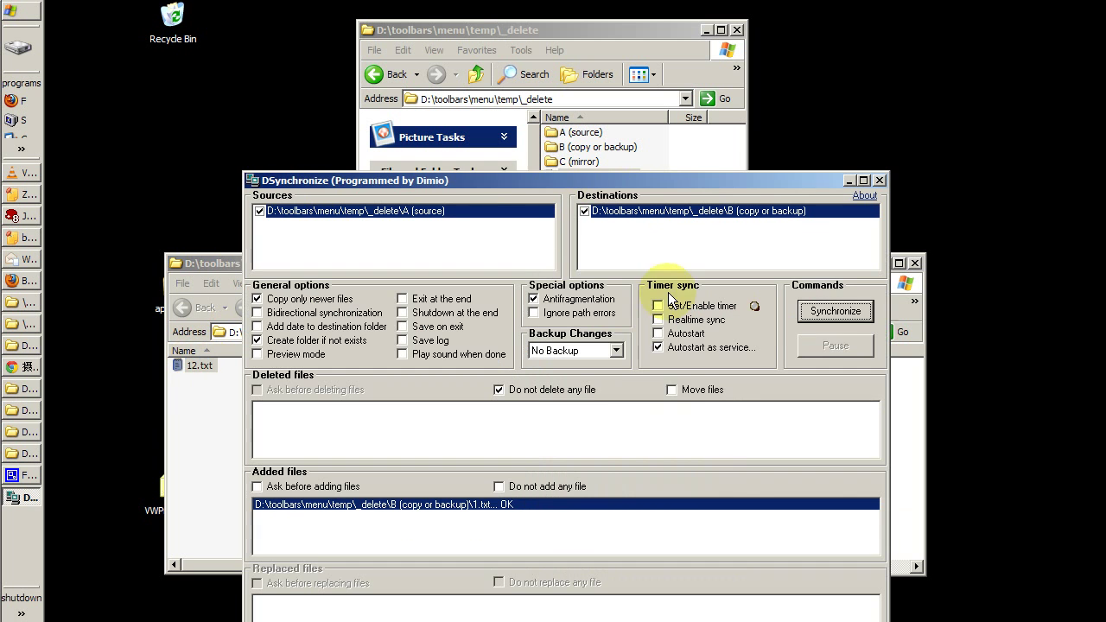
pyautogui.click(850, 316)
pyautogui.click(907, 408)
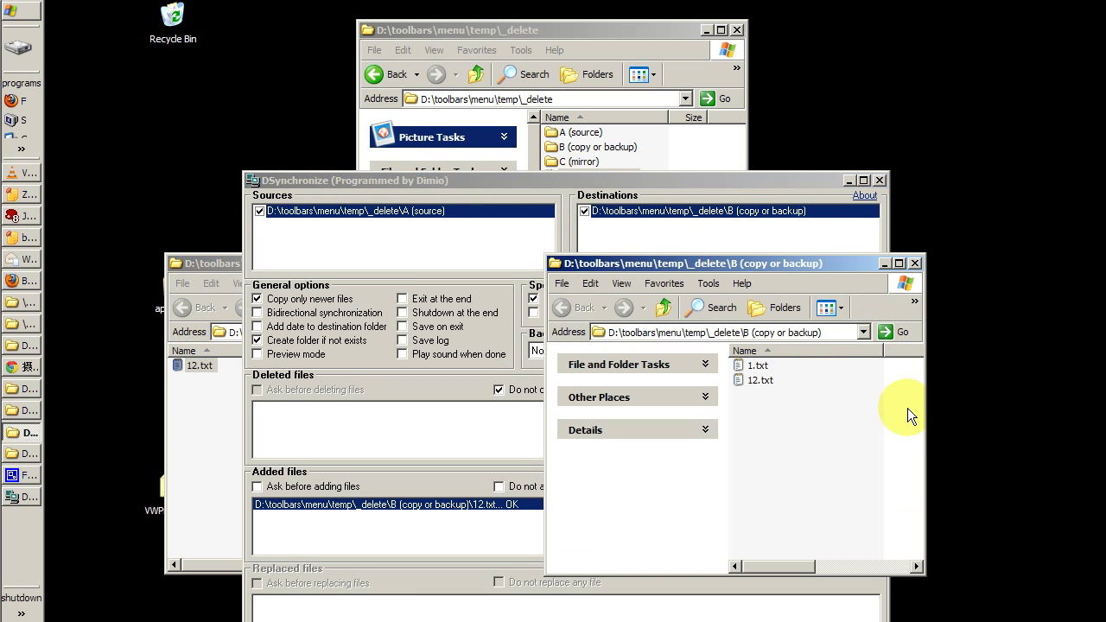
pyautogui.click(768, 381)
pyautogui.press('Up')
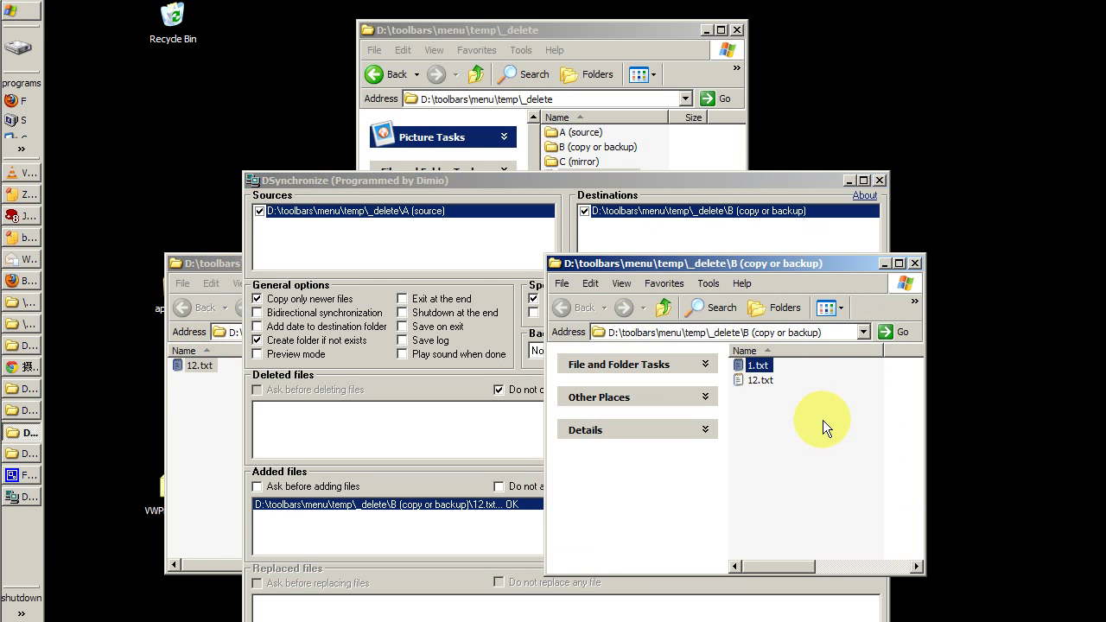
pyautogui.click(761, 381)
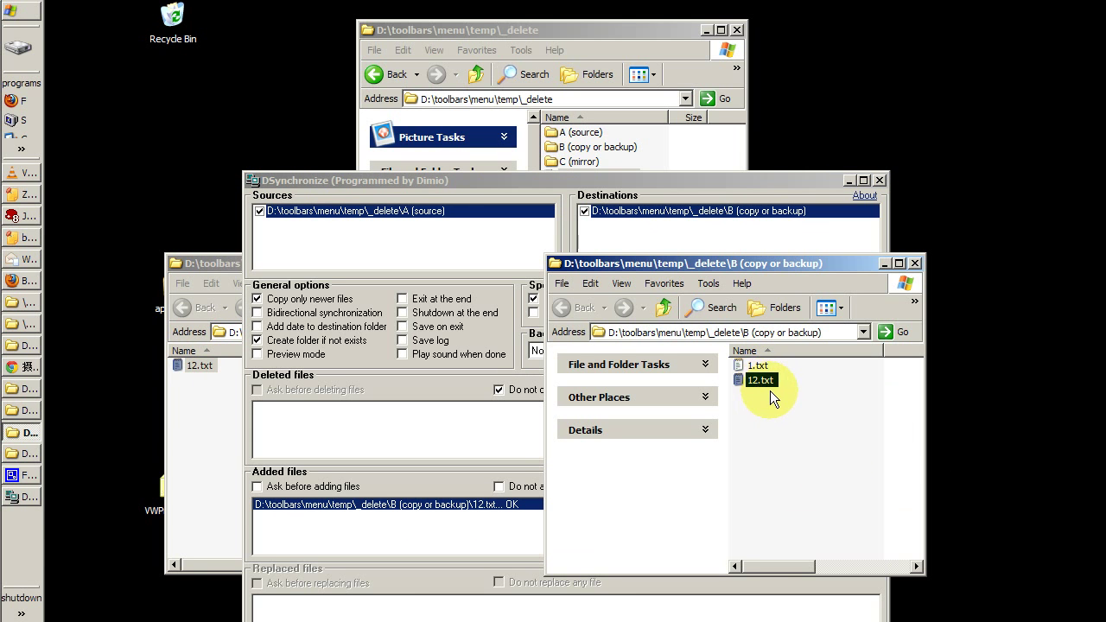
# - Uncheck 'Do not delete any file' and synchronize so 1.txt is removed from B
pyautogui.click(818, 437)
pyautogui.click(557, 182)
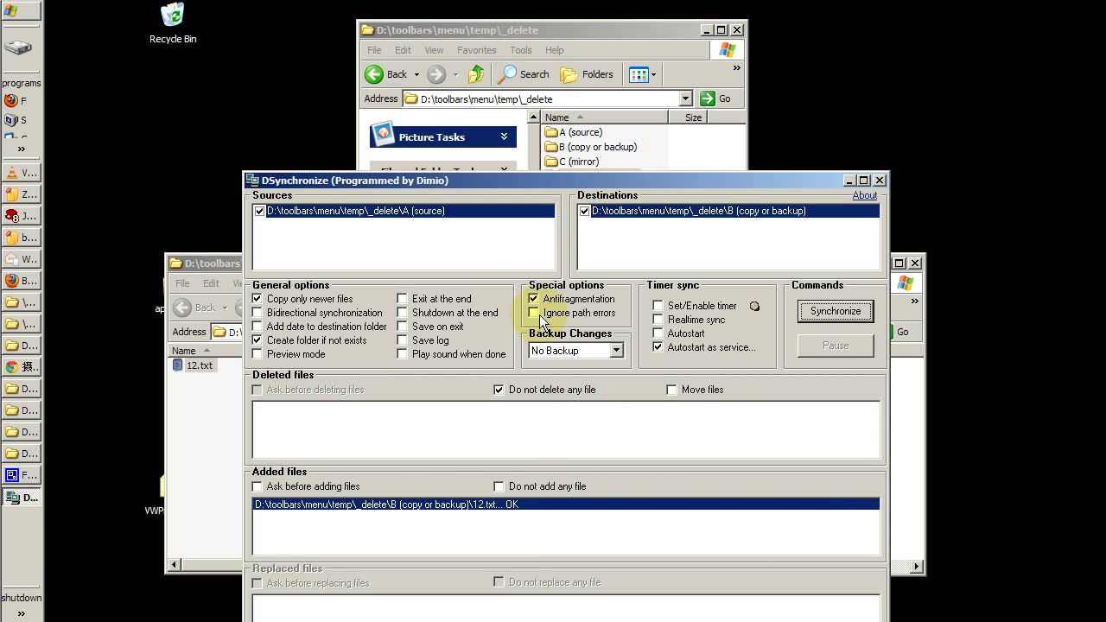
pyautogui.click(498, 390)
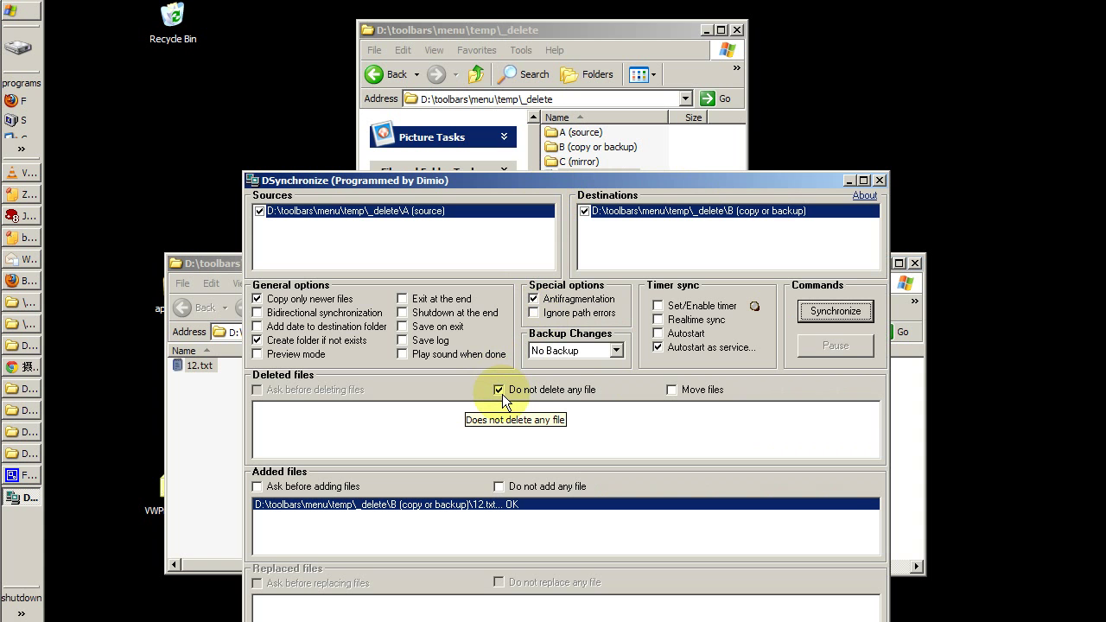
pyautogui.click(500, 391)
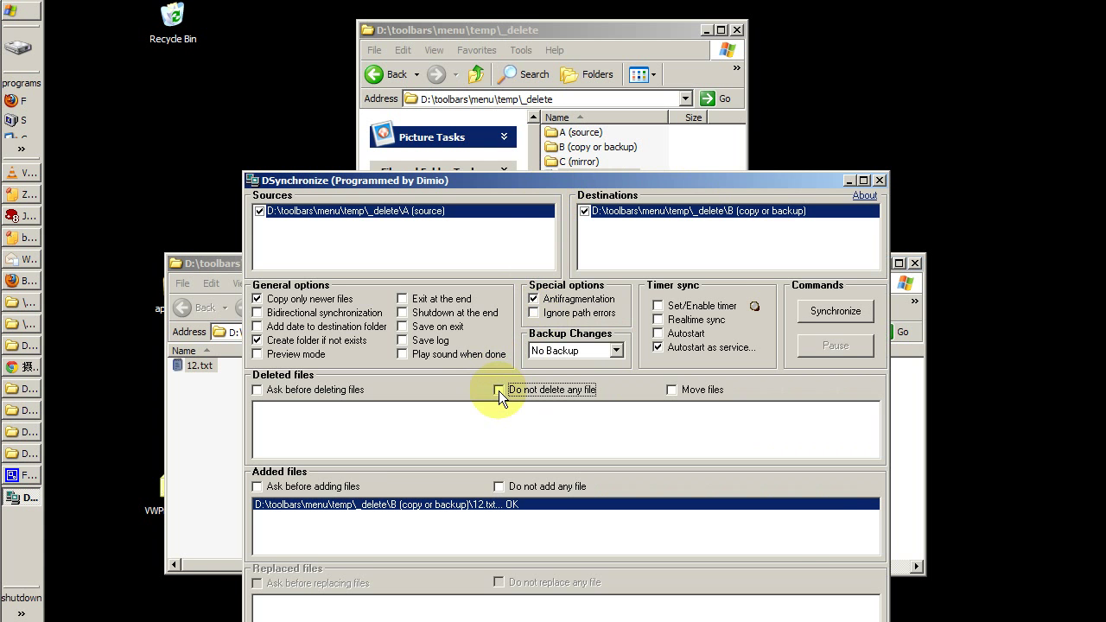
pyautogui.click(835, 312)
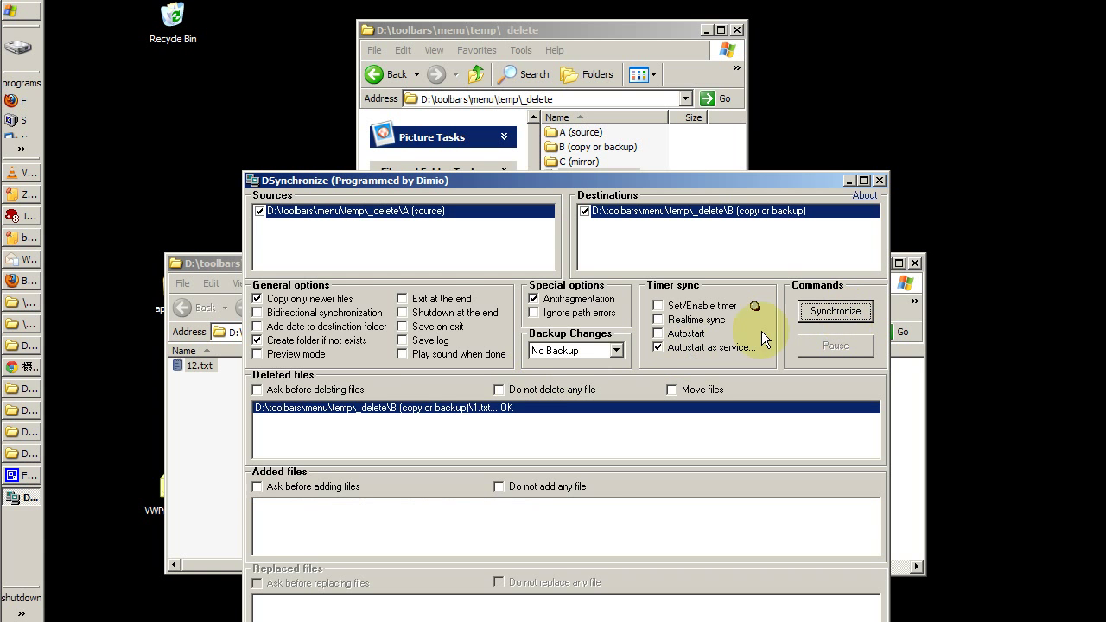
# - Check that folders A and B both contain only 12.txt
pyautogui.click(192, 427)
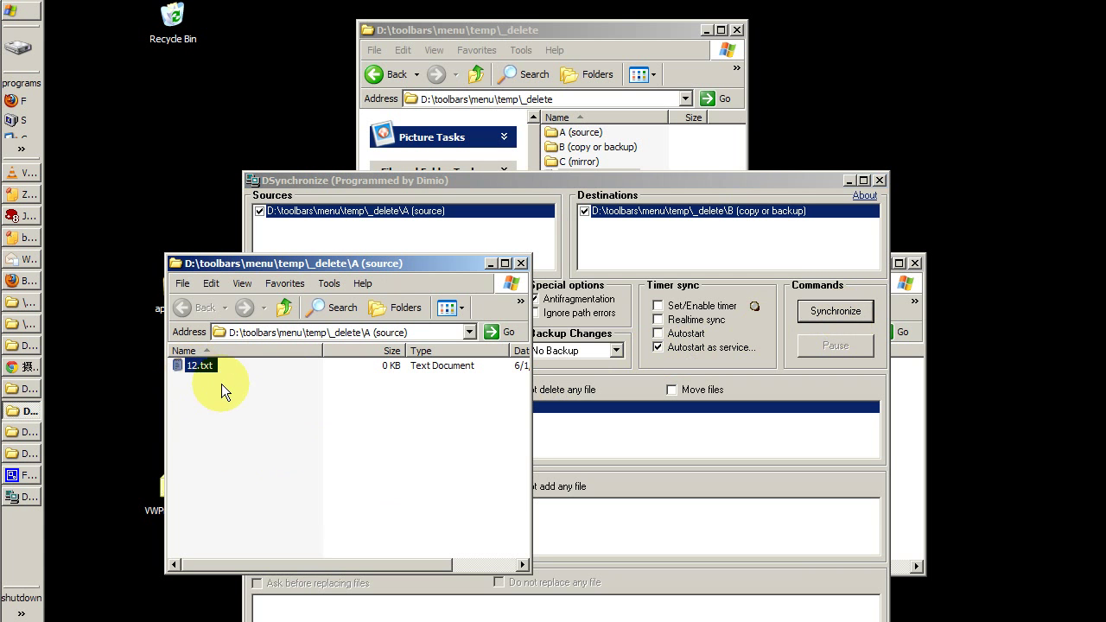
pyautogui.click(263, 405)
pyautogui.click(895, 417)
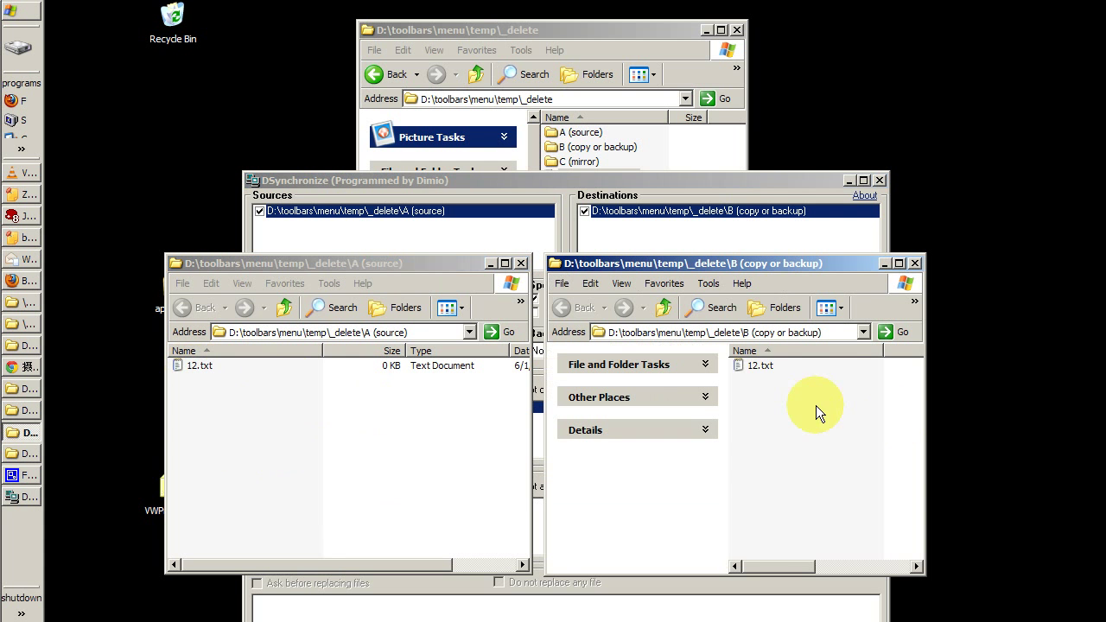
pyautogui.click(760, 366)
pyautogui.click(783, 421)
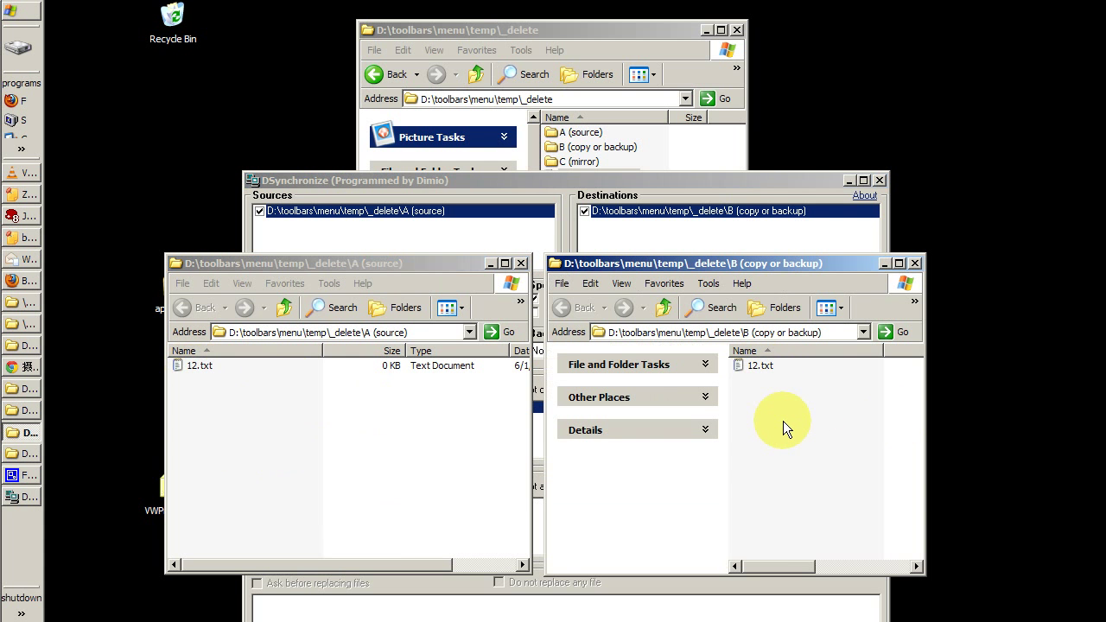
pyautogui.click(407, 443)
# - Enable Realtime sync under Timer sync and acknowledge the activation message
pyautogui.click(573, 183)
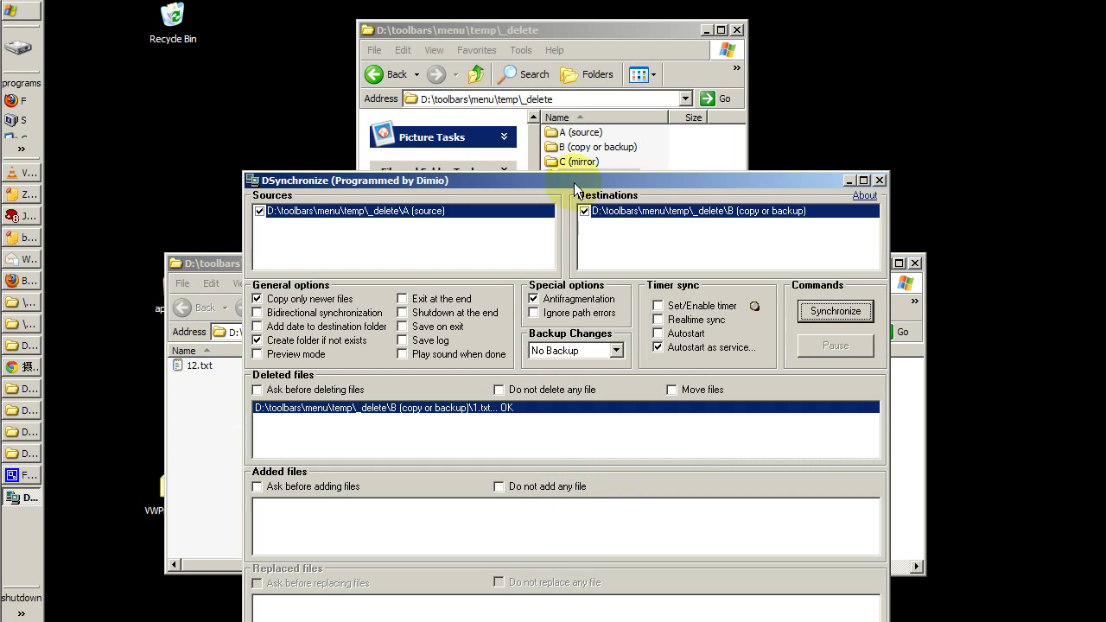
pyautogui.click(659, 320)
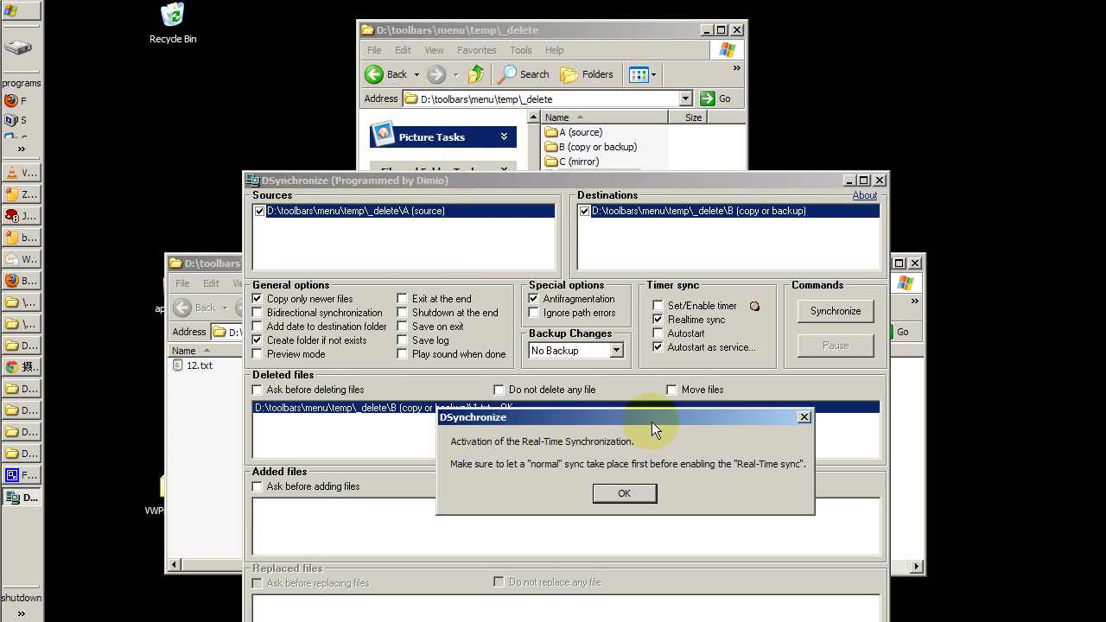
pyautogui.click(626, 494)
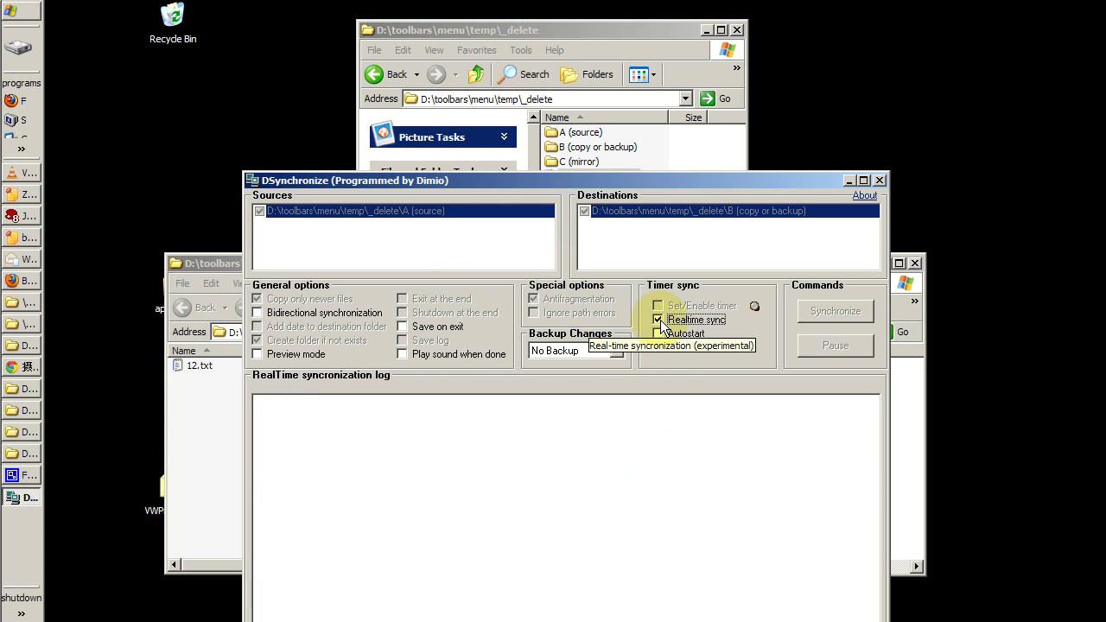
pyautogui.click(644, 470)
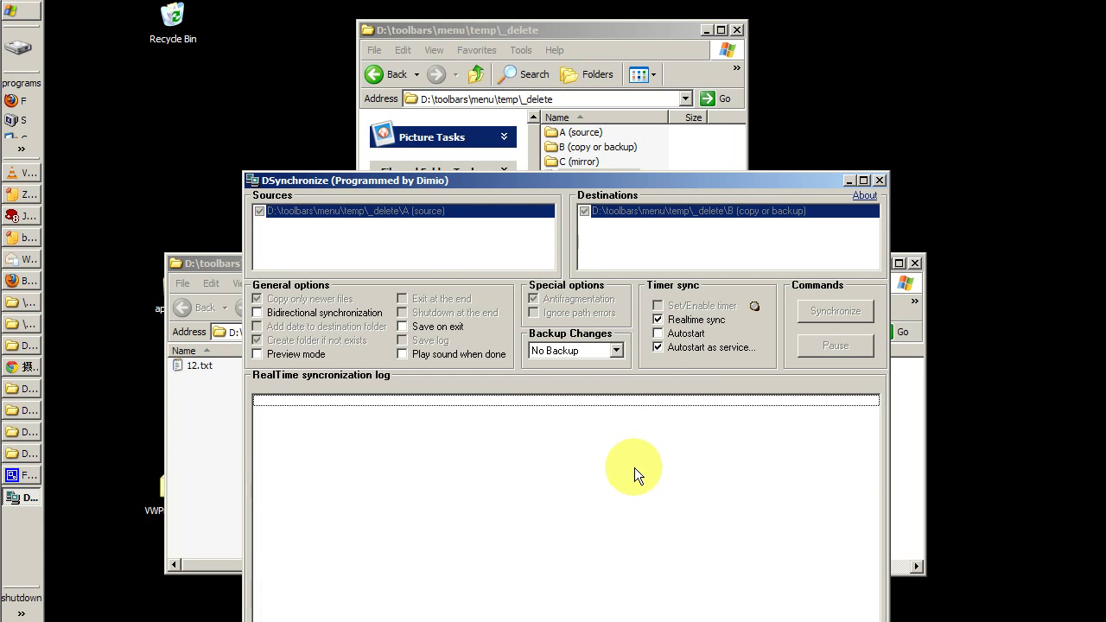
# - Rename 12.txt in folder A to 123.txt
pyautogui.click(179, 412)
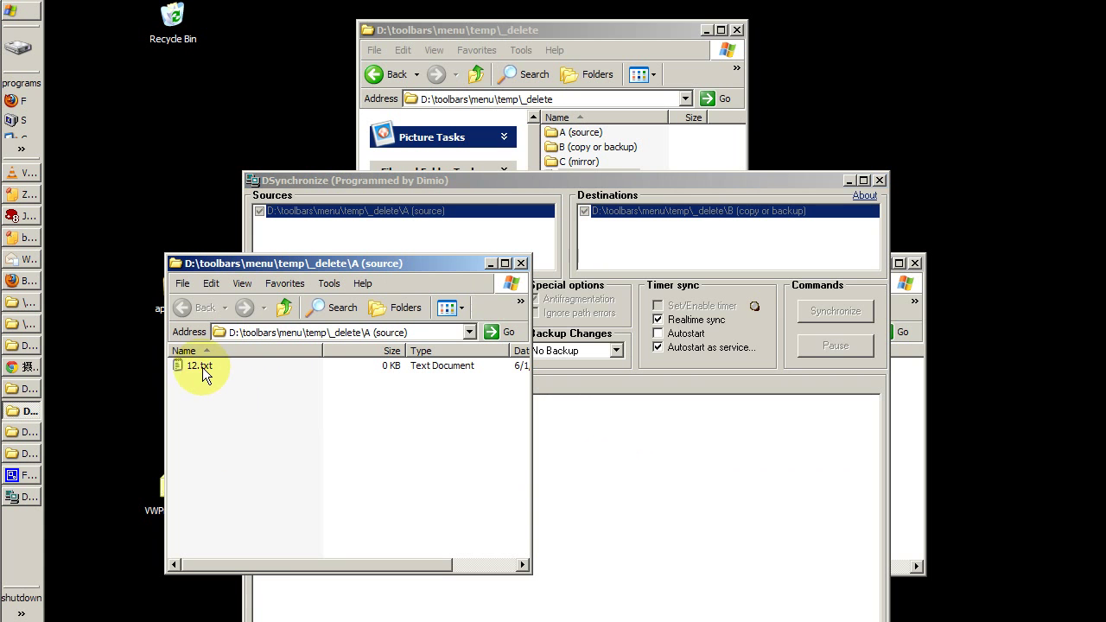
pyautogui.click(197, 367)
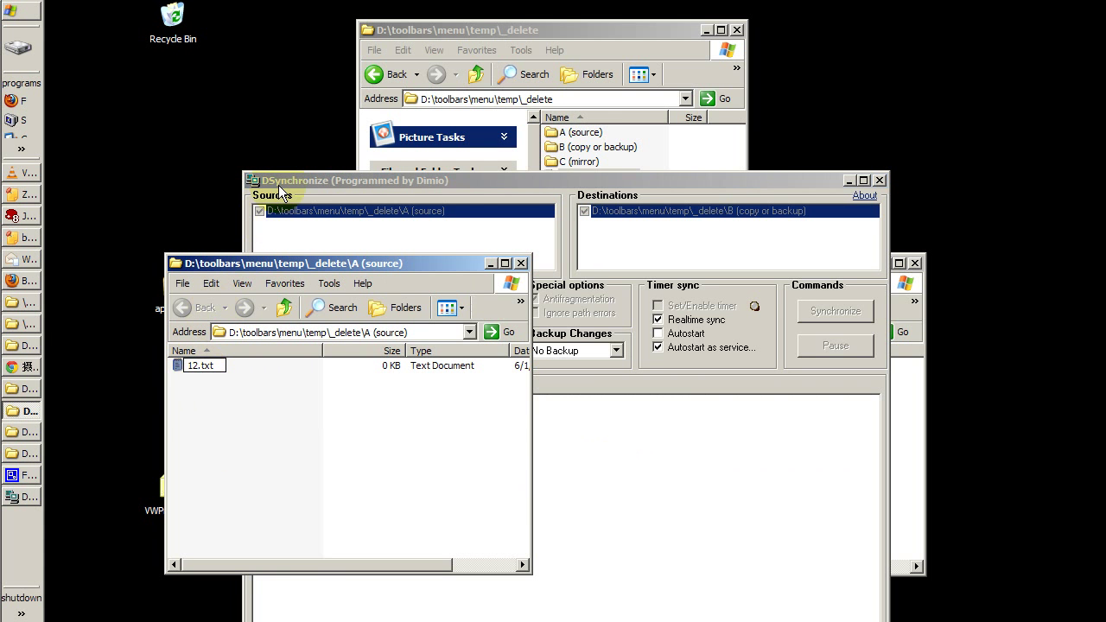
pyautogui.write('3')
pyautogui.press('Return')
pyautogui.click(901, 449)
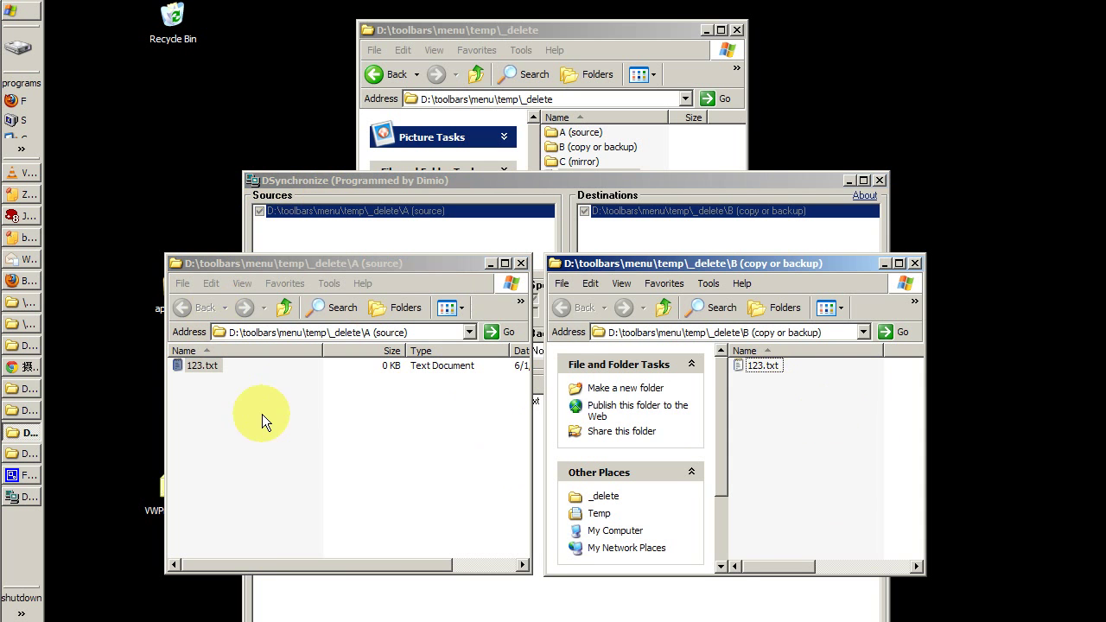
# - Rename the file in A to 1234.txt and refresh folder B to confirm it followed
pyautogui.click(191, 374)
pyautogui.click(203, 367)
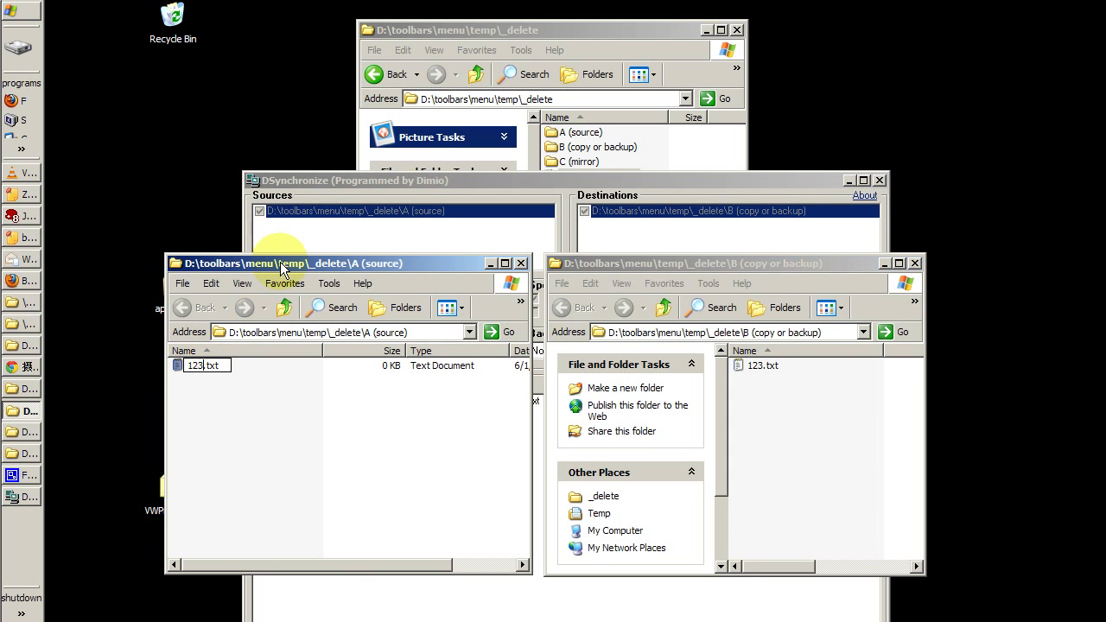
pyautogui.write('4')
pyautogui.press('Return')
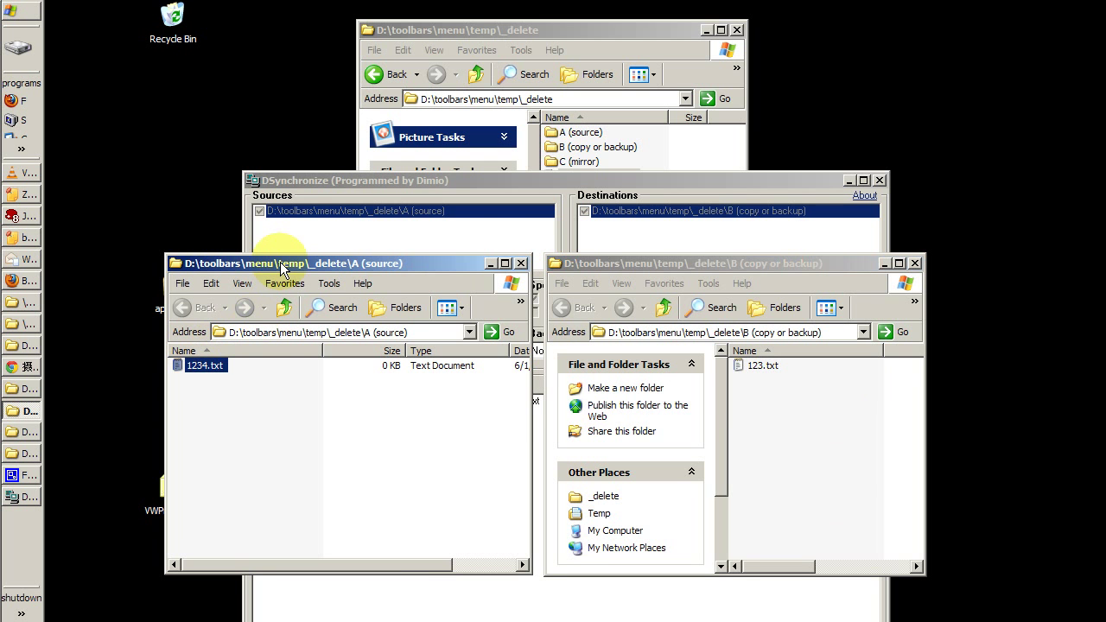
pyautogui.click(880, 450)
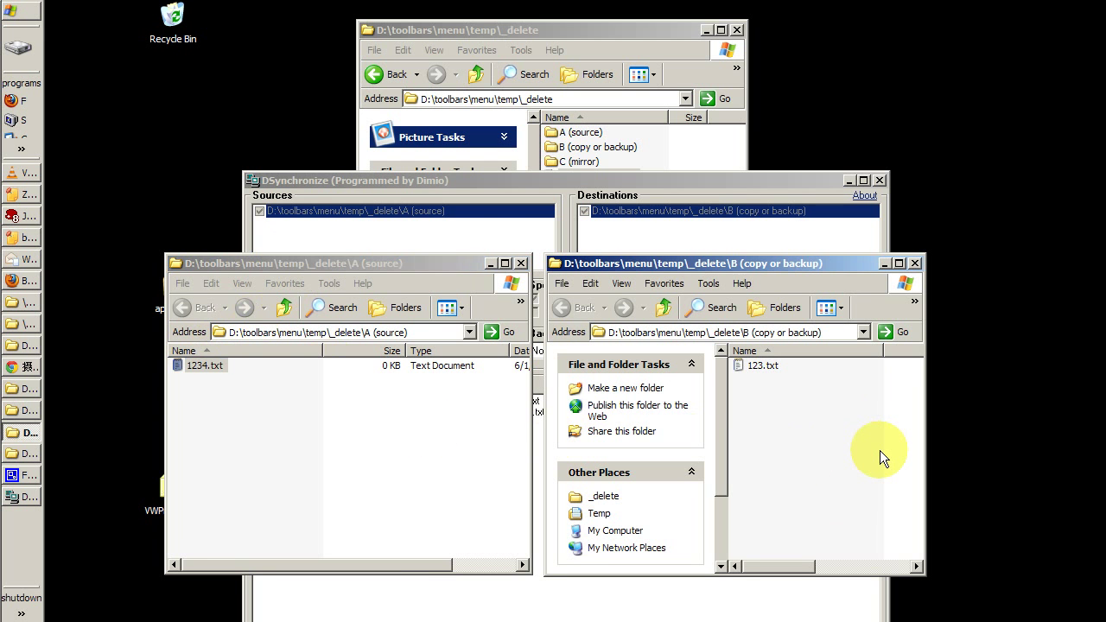
pyautogui.press('F5')
pyautogui.click(755, 369)
pyautogui.click(776, 456)
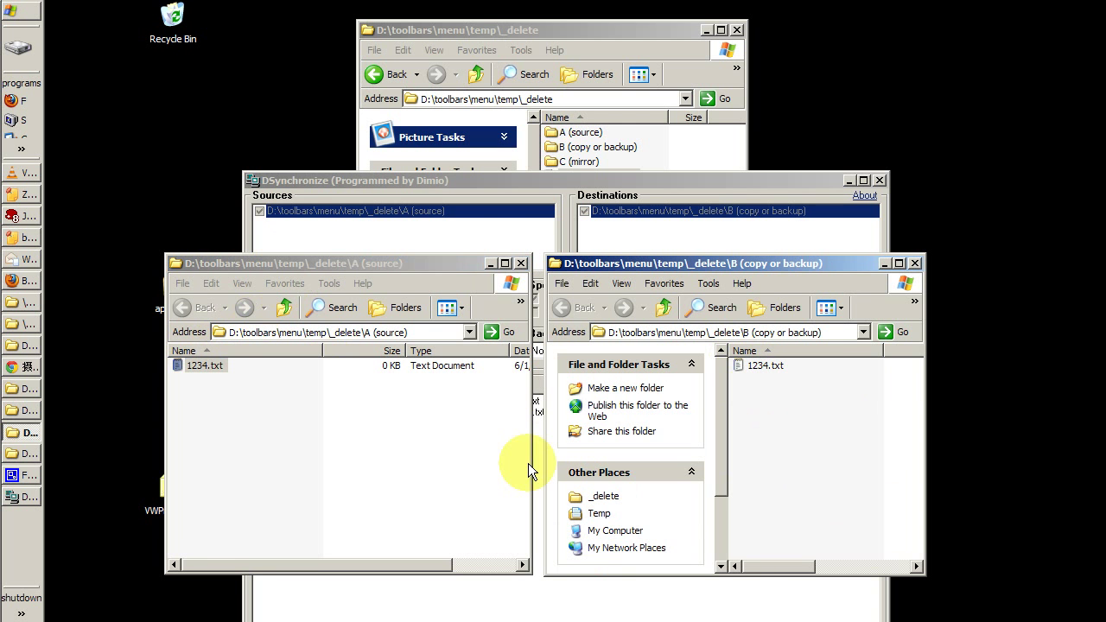
# - Rename the file in A to 12345.txt and check folder B shows the same name
pyautogui.click(201, 366)
pyautogui.click(208, 372)
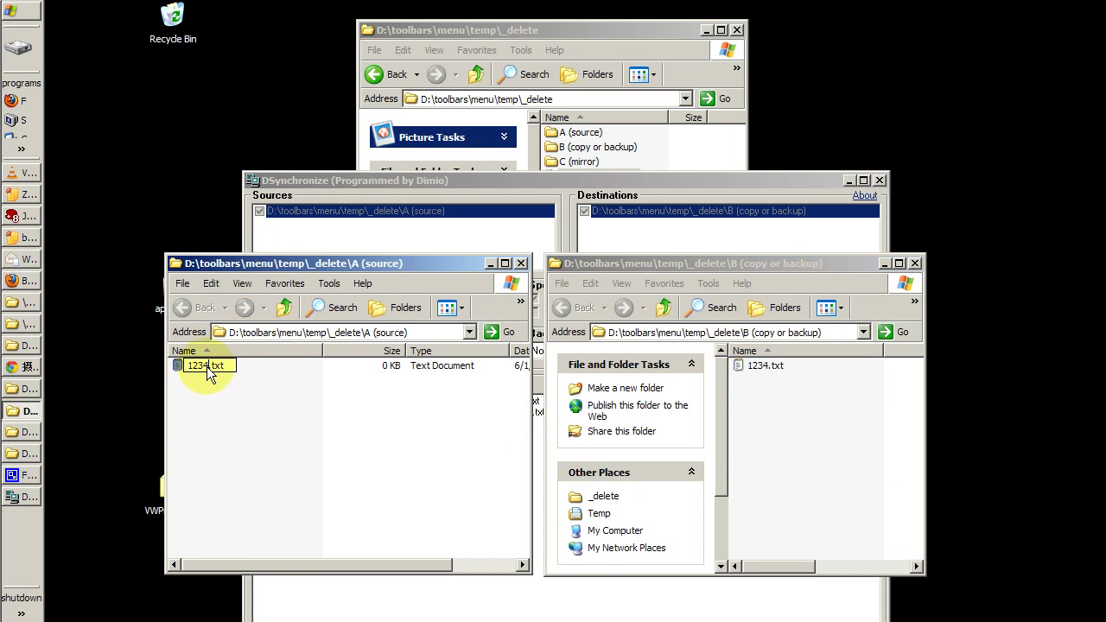
pyautogui.click(209, 372)
pyautogui.write('5')
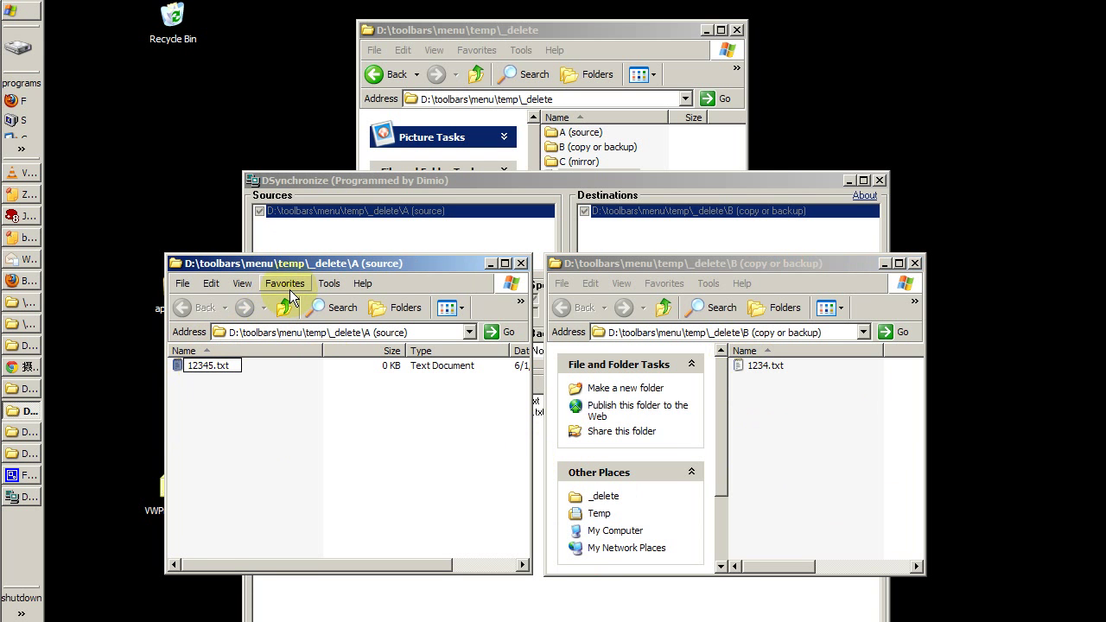
pyautogui.press('Return')
pyautogui.click(265, 399)
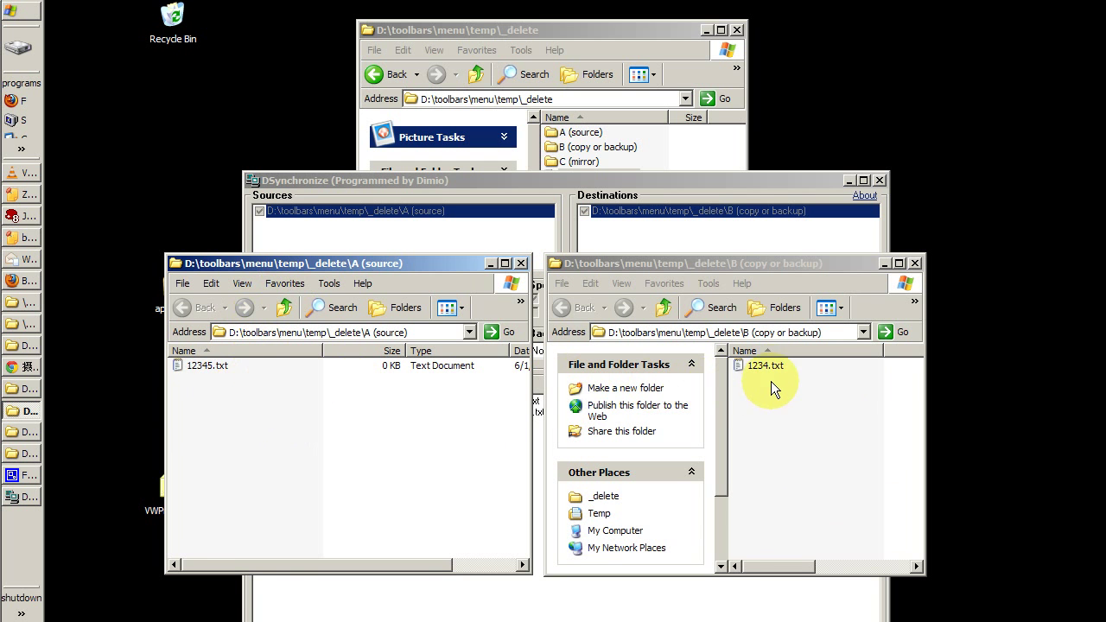
pyautogui.click(827, 307)
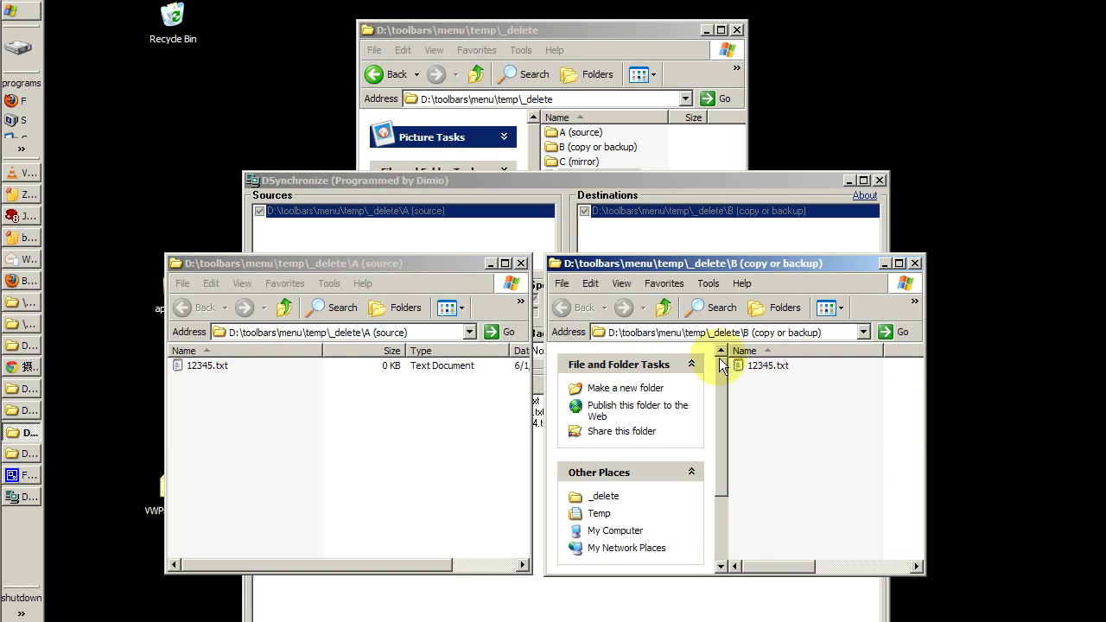
pyautogui.click(553, 181)
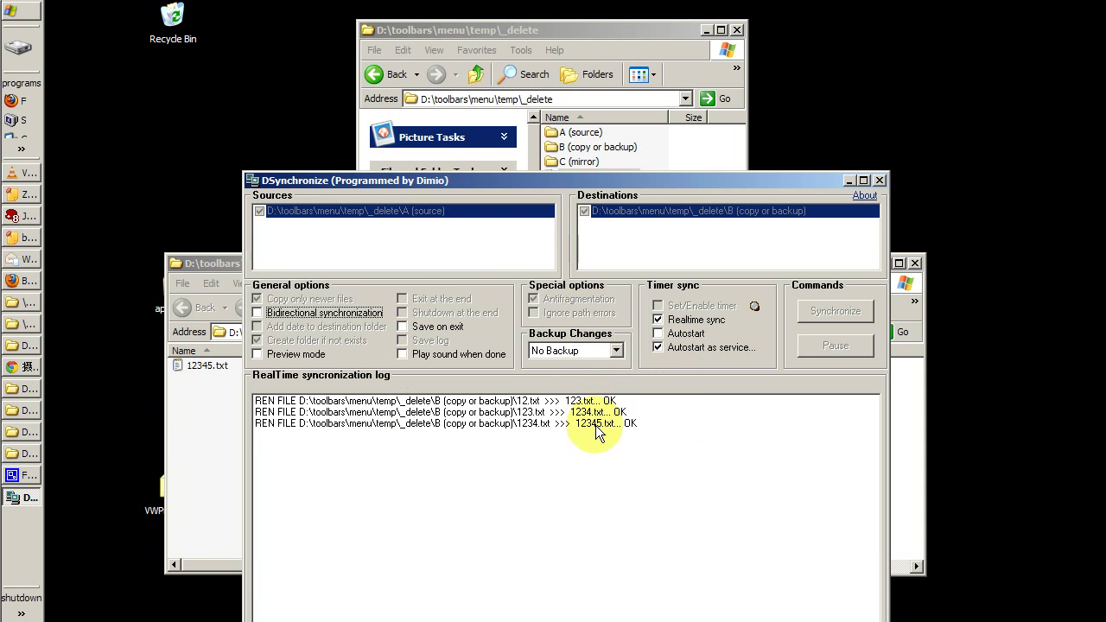
pyautogui.click(221, 431)
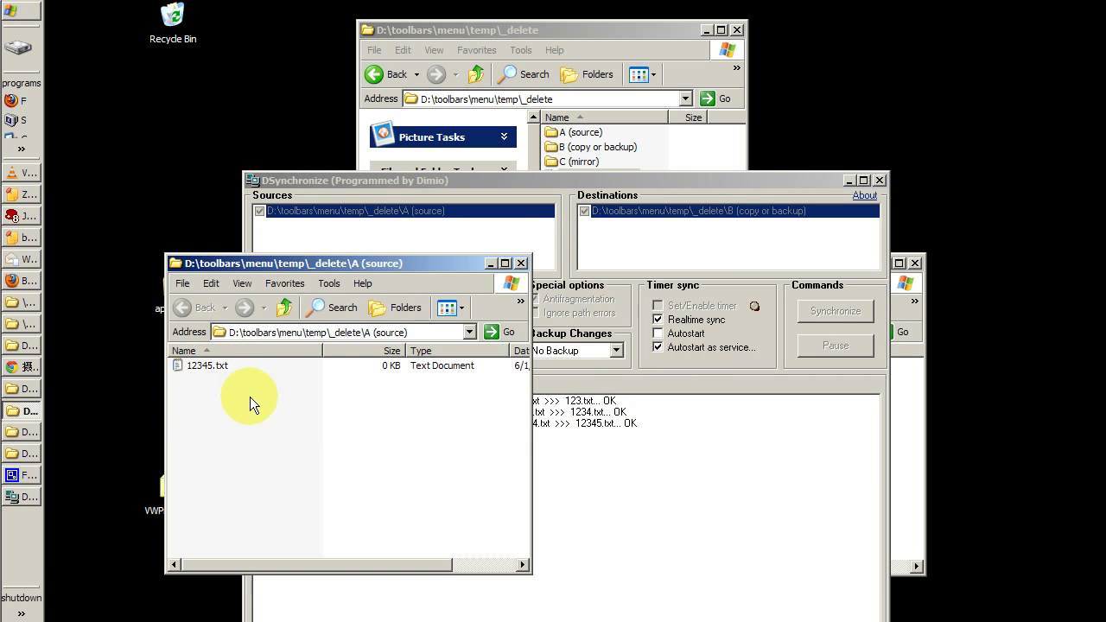
pyautogui.click(894, 459)
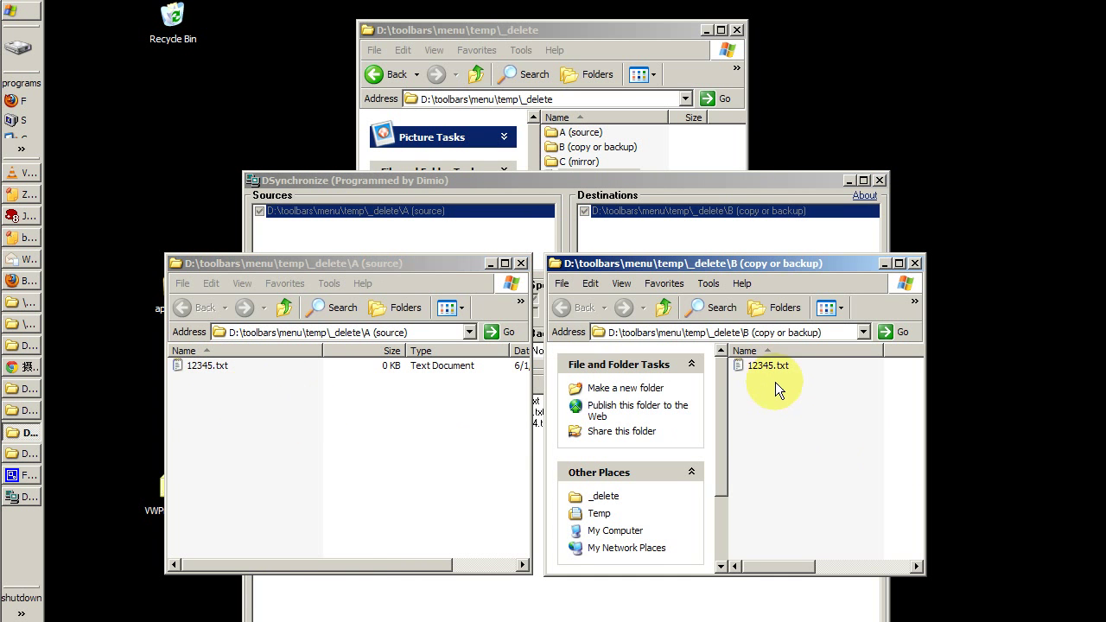
pyautogui.click(402, 432)
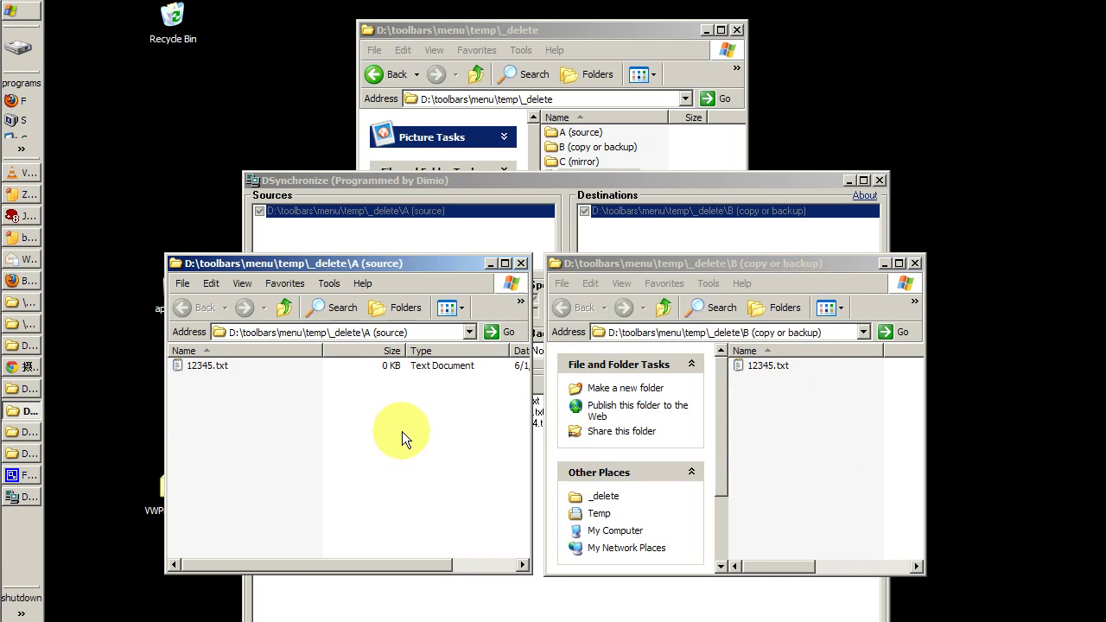
pyautogui.click(533, 236)
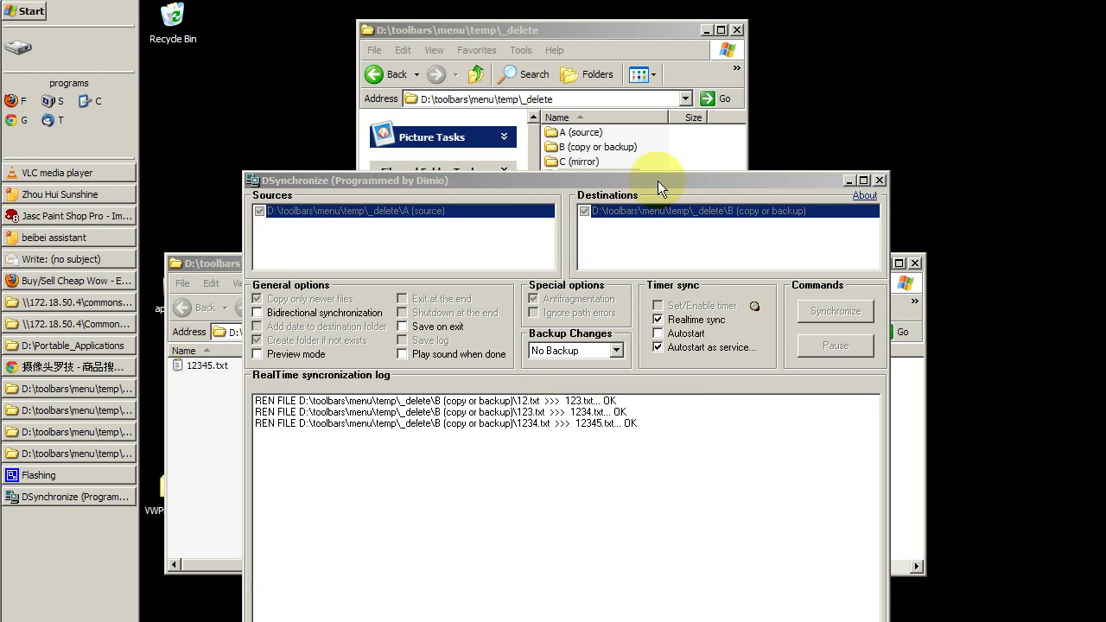
pyautogui.click(742, 179)
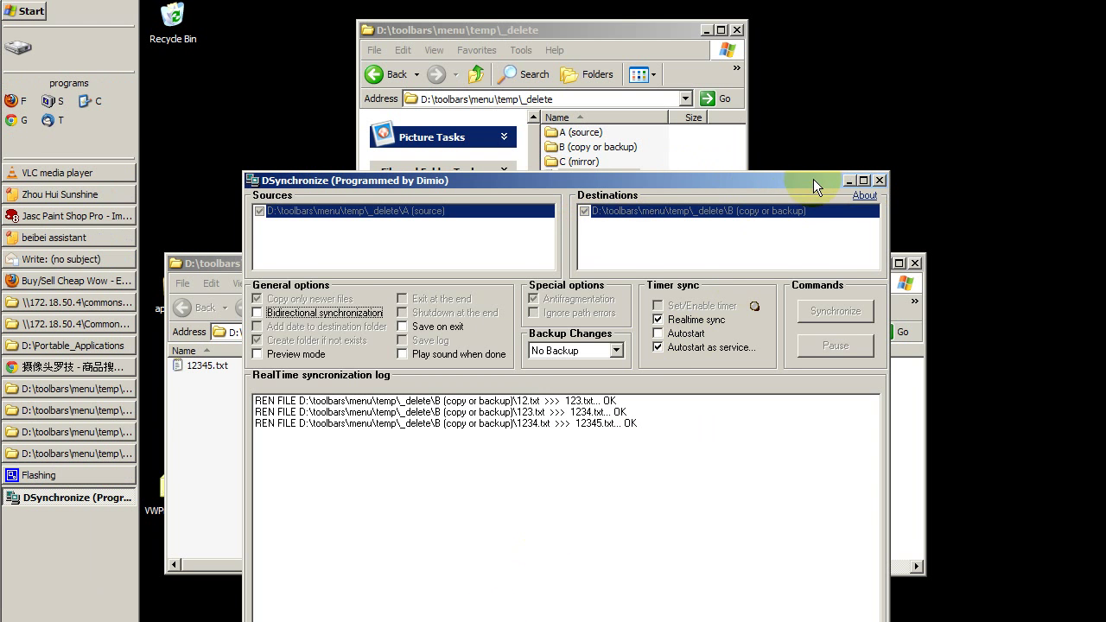
pyautogui.moveTo(814, 182); pyautogui.dragTo(813, 190)
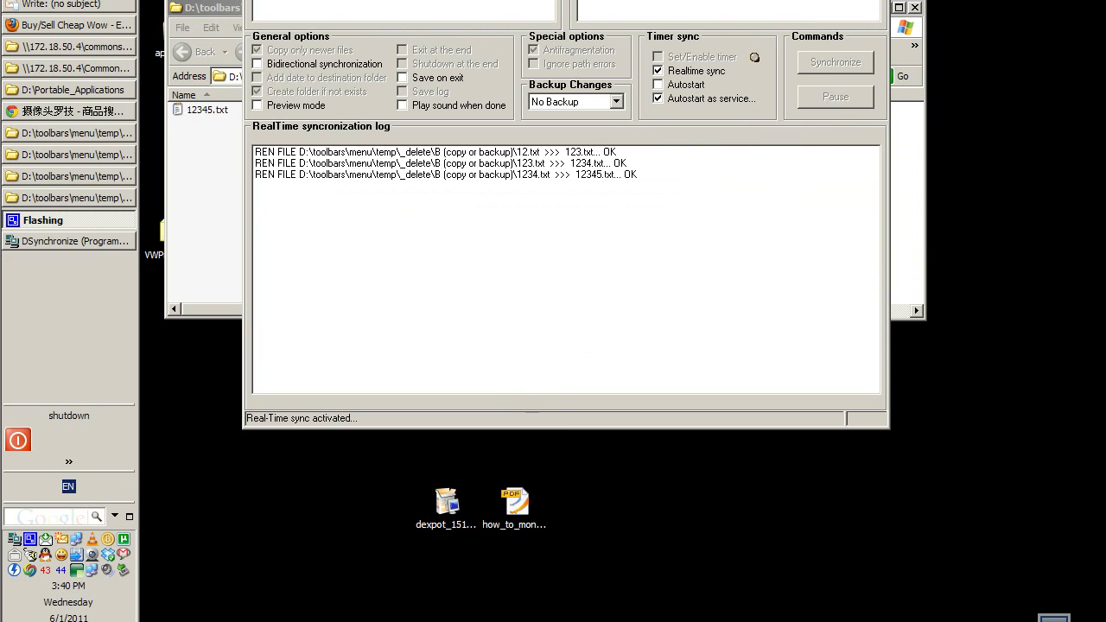
pyautogui.click(808, 5)
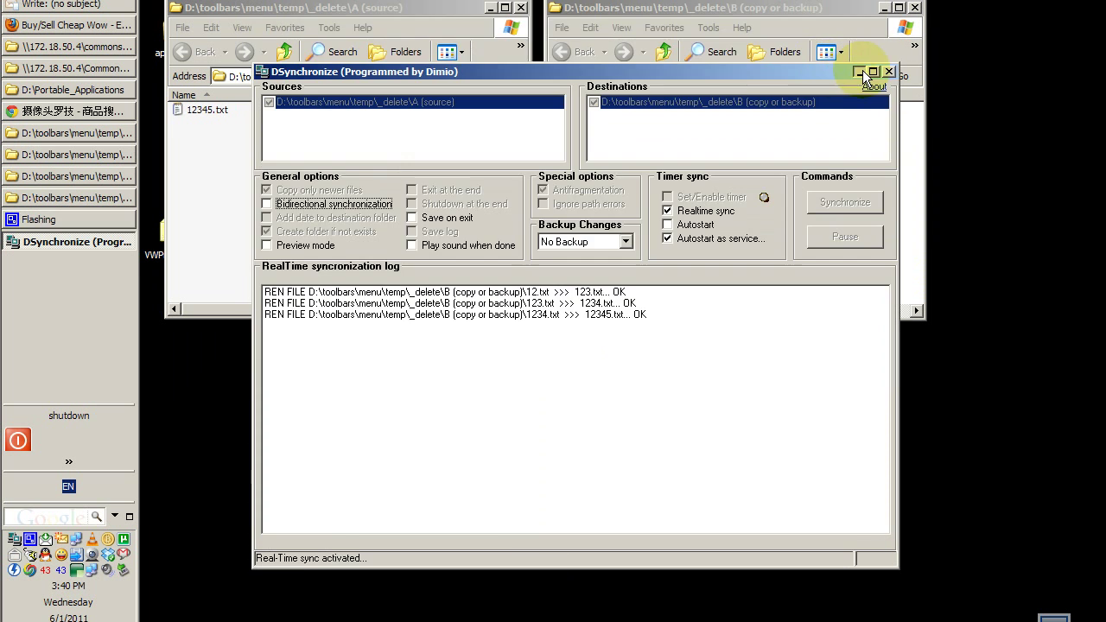
pyautogui.click(861, 72)
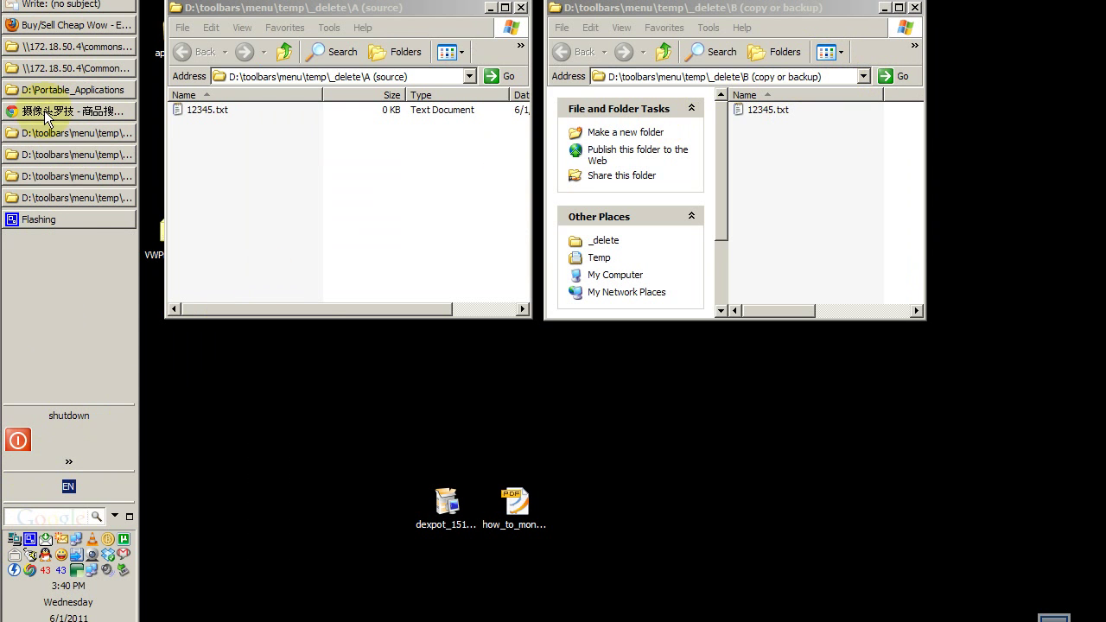
pyautogui.doubleClick(15, 540)
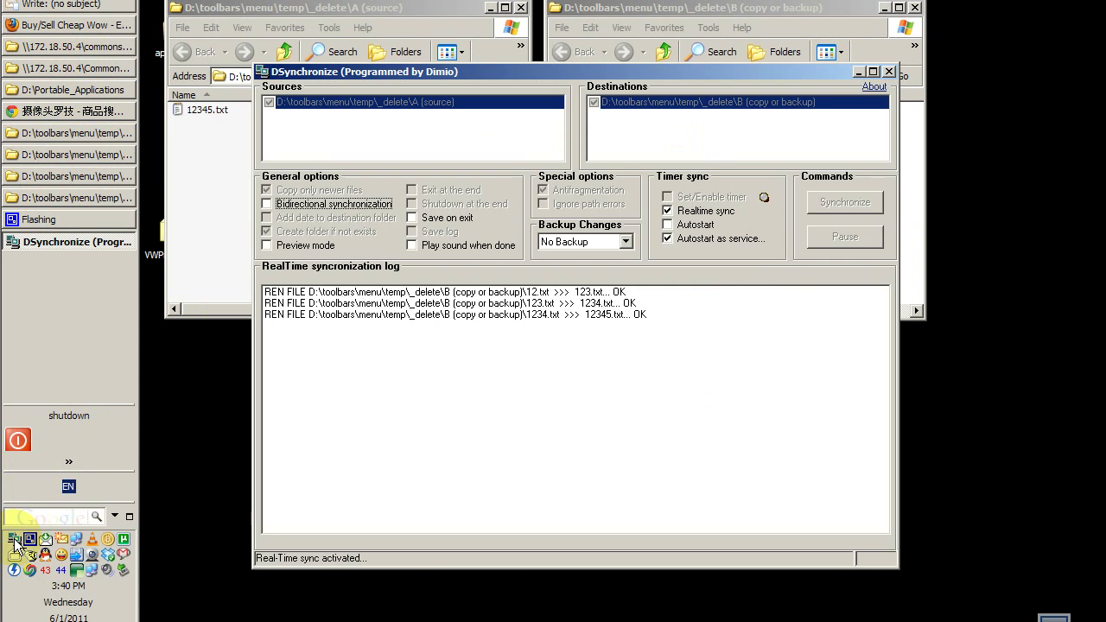
# - Tick Bidirectional synchronization under General options while real-time sync stays active
pyautogui.click(663, 291)
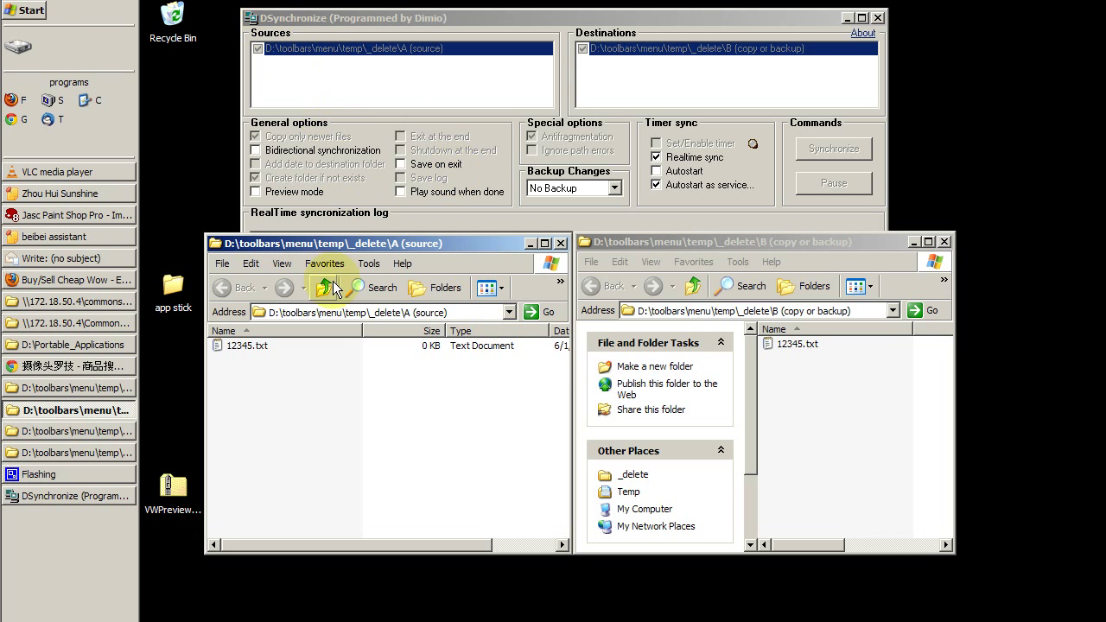
pyautogui.click(290, 149)
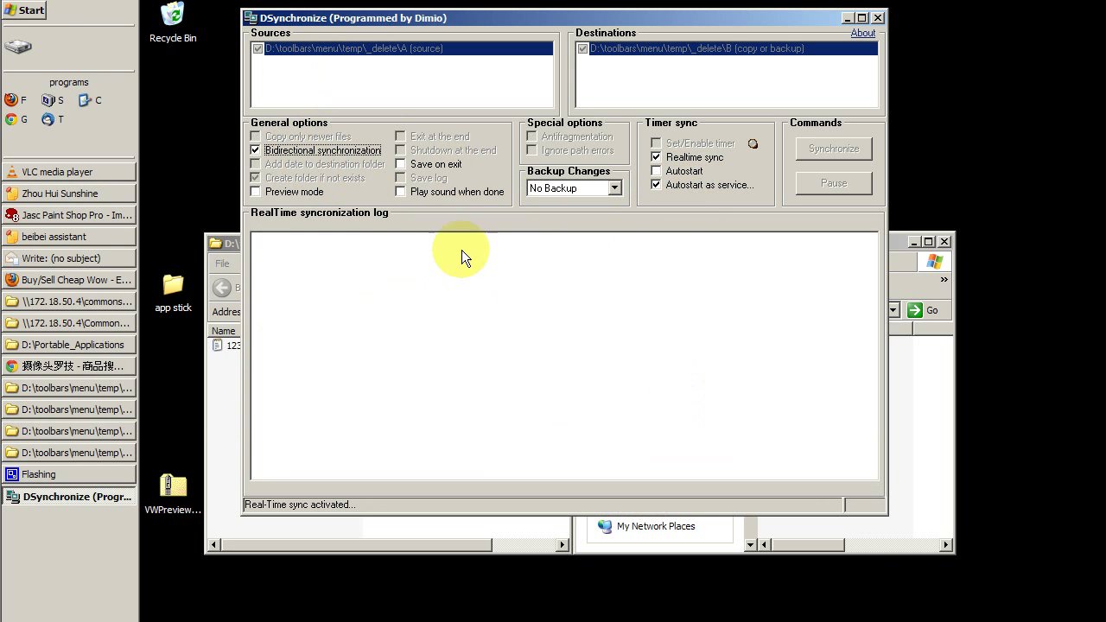
# - Duplicate 12345.txt inside folder B, creating Copy of 12345.txt
pyautogui.click(226, 409)
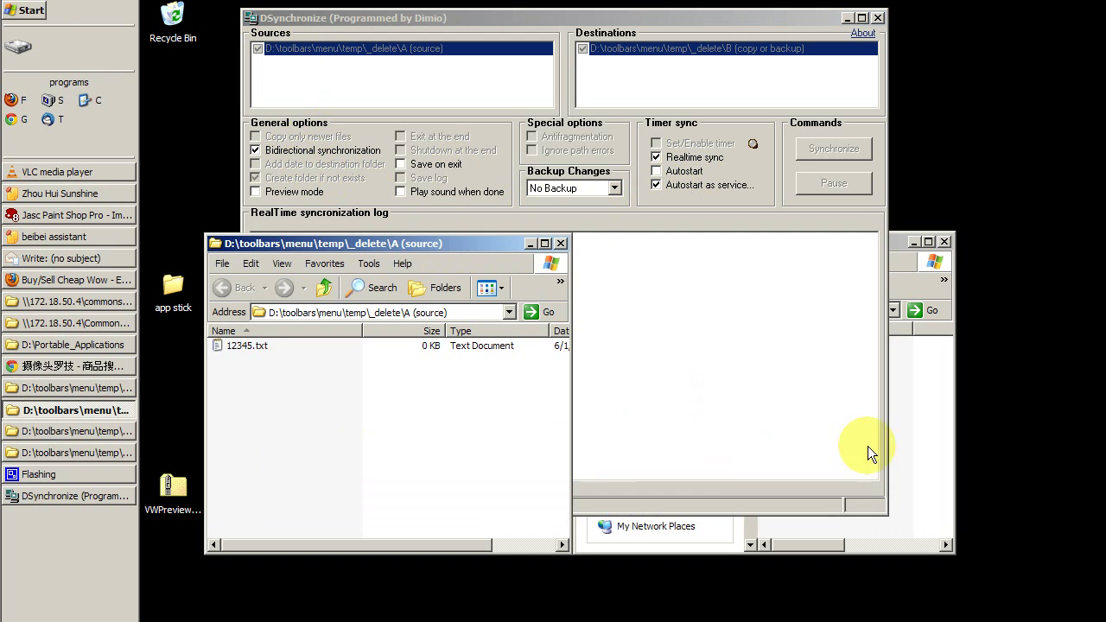
pyautogui.click(906, 436)
pyautogui.click(797, 344)
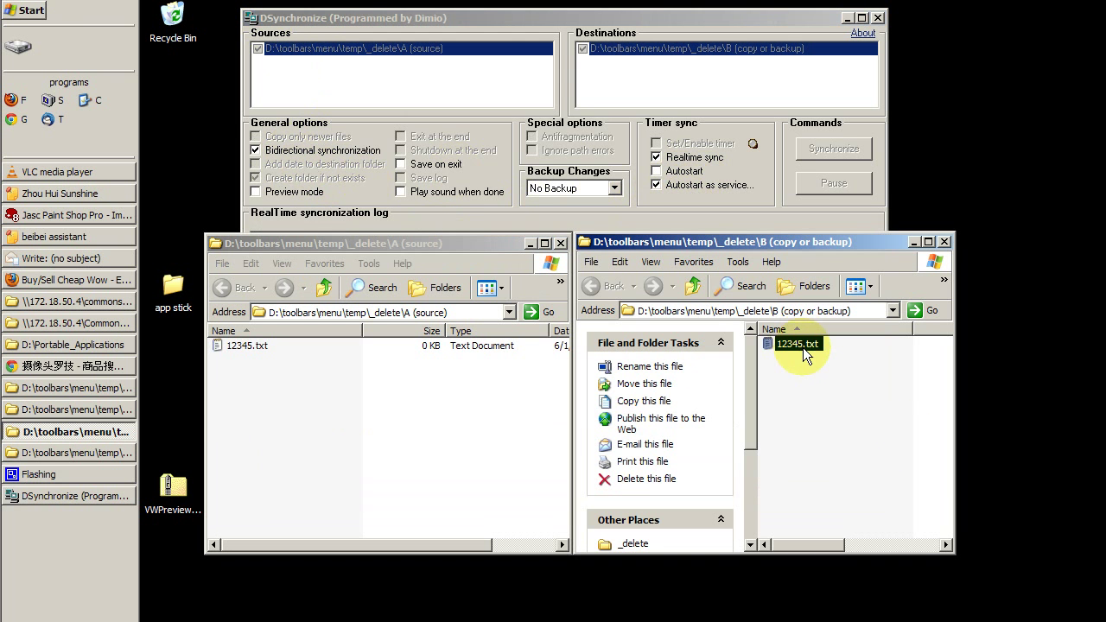
pyautogui.hotkey('ctrl', 'v')
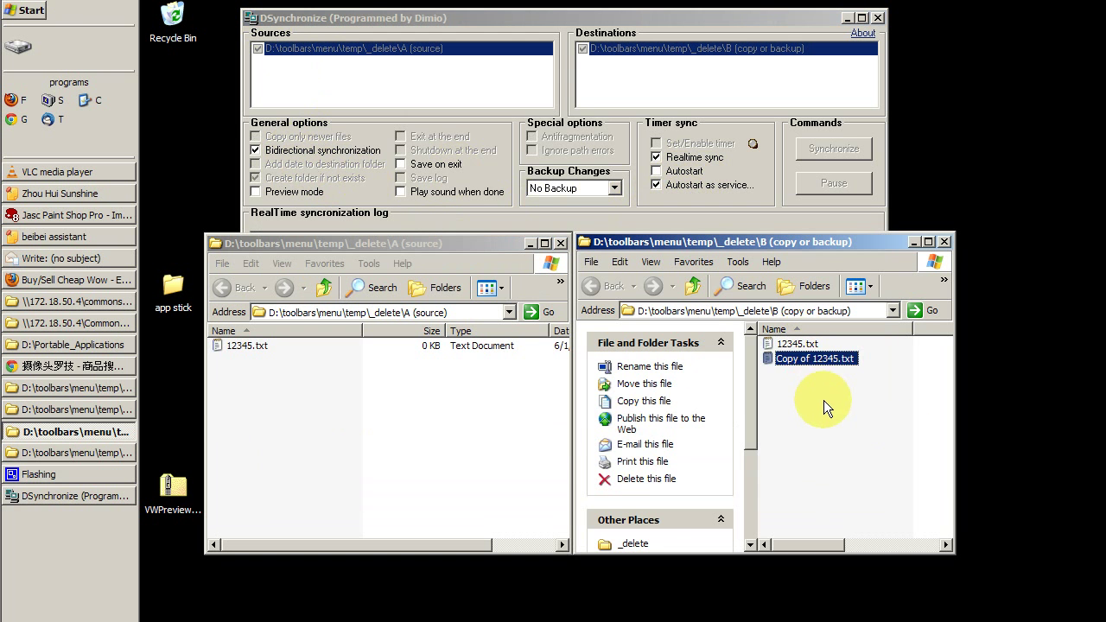
pyautogui.click(825, 401)
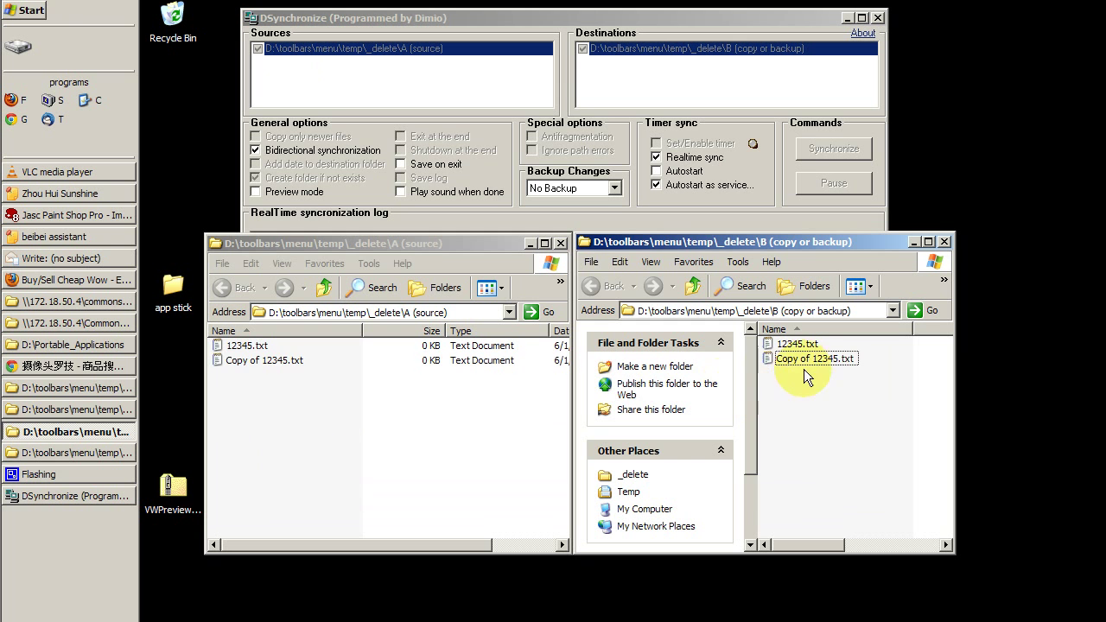
# - Verify that Copy of 12345.txt has also appeared in folder A
pyautogui.click(442, 402)
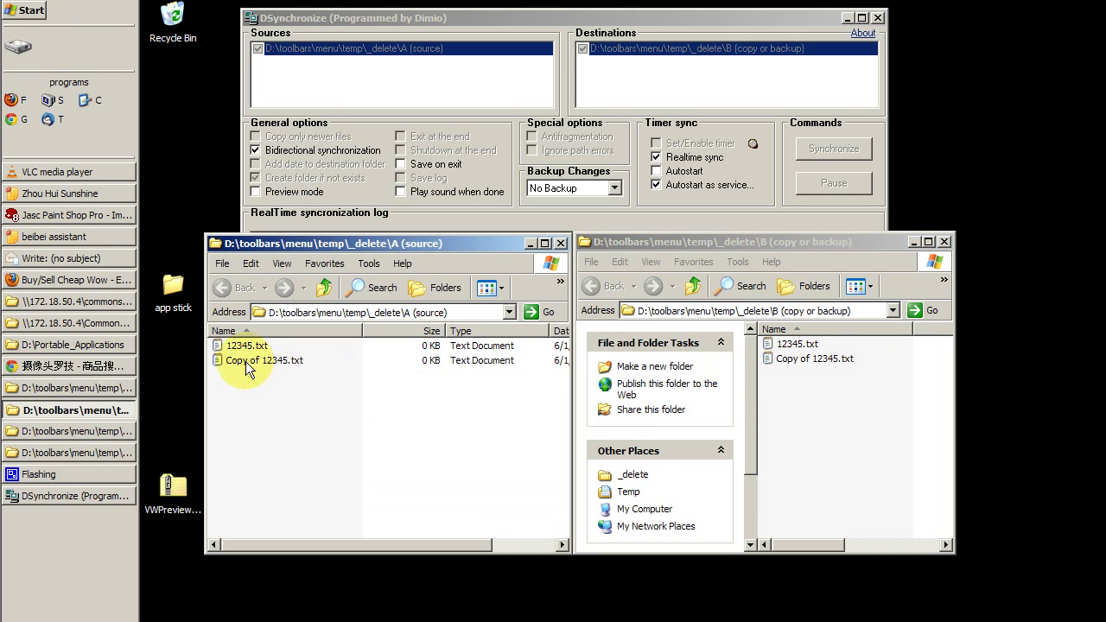
pyautogui.click(826, 358)
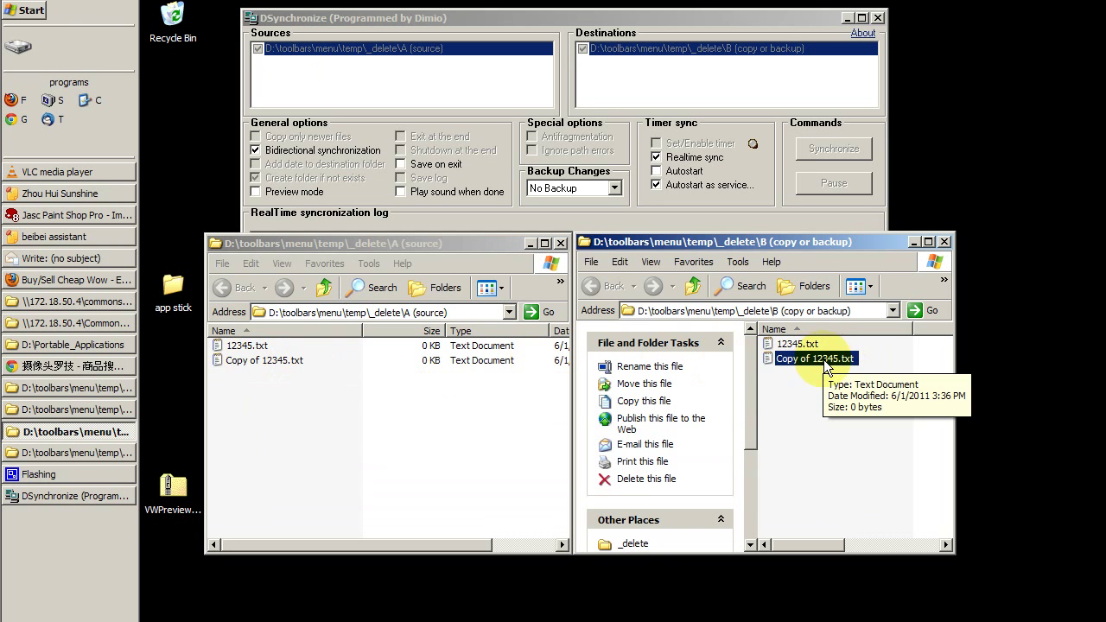
pyautogui.click(258, 362)
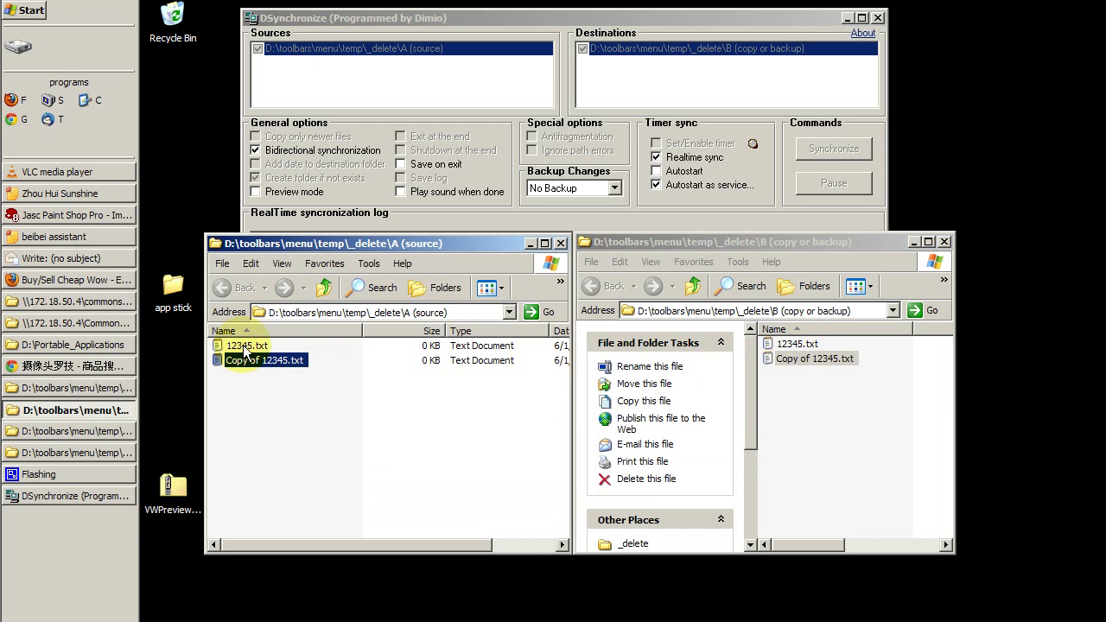
pyautogui.click(339, 396)
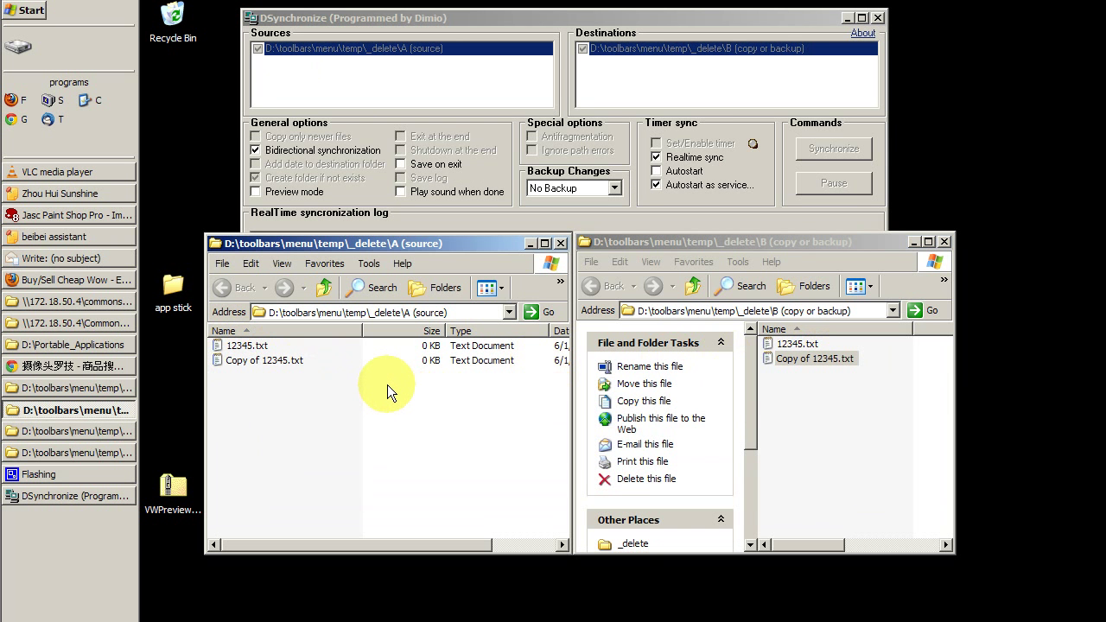
# - Clear the Copy of 12345.txt log entry by toggling Bidirectional synchronization off and back on
pyautogui.click(596, 218)
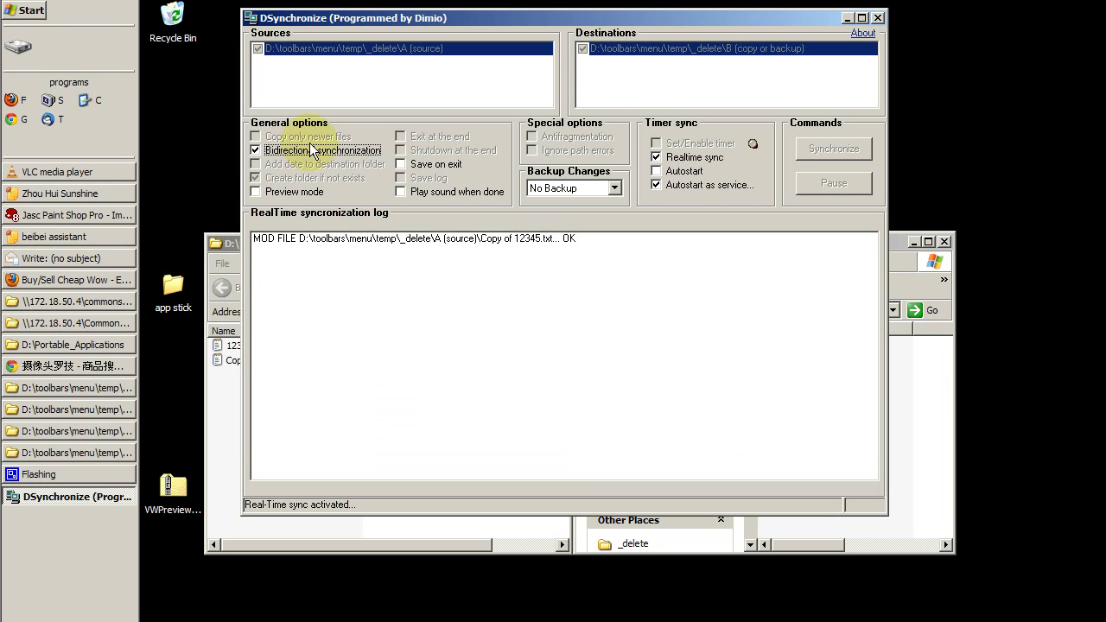
pyautogui.click(355, 151)
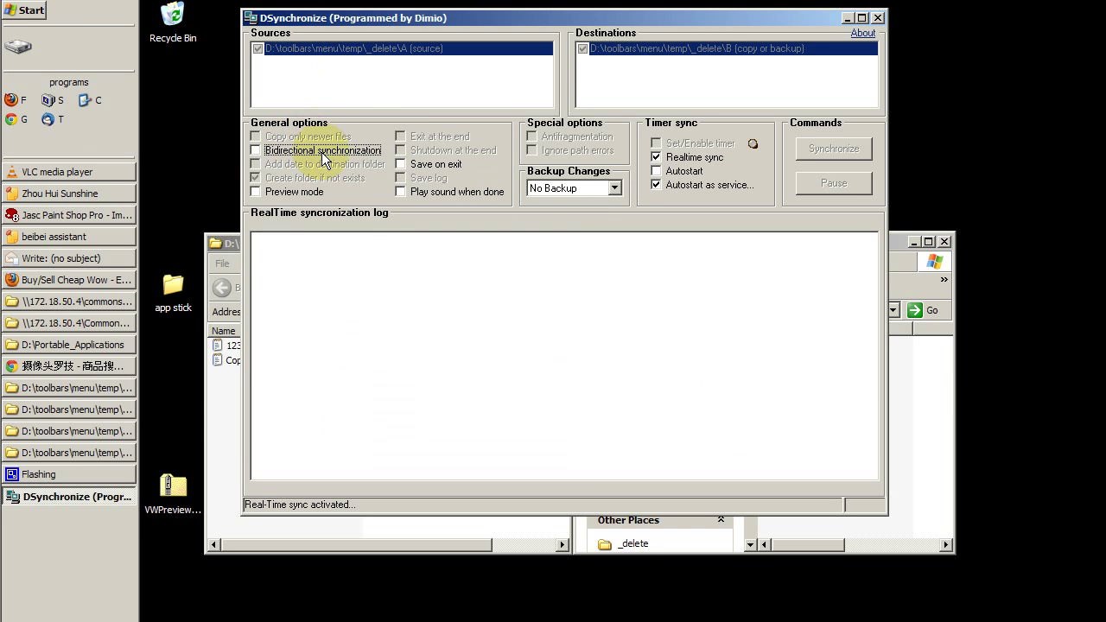
pyautogui.click(344, 151)
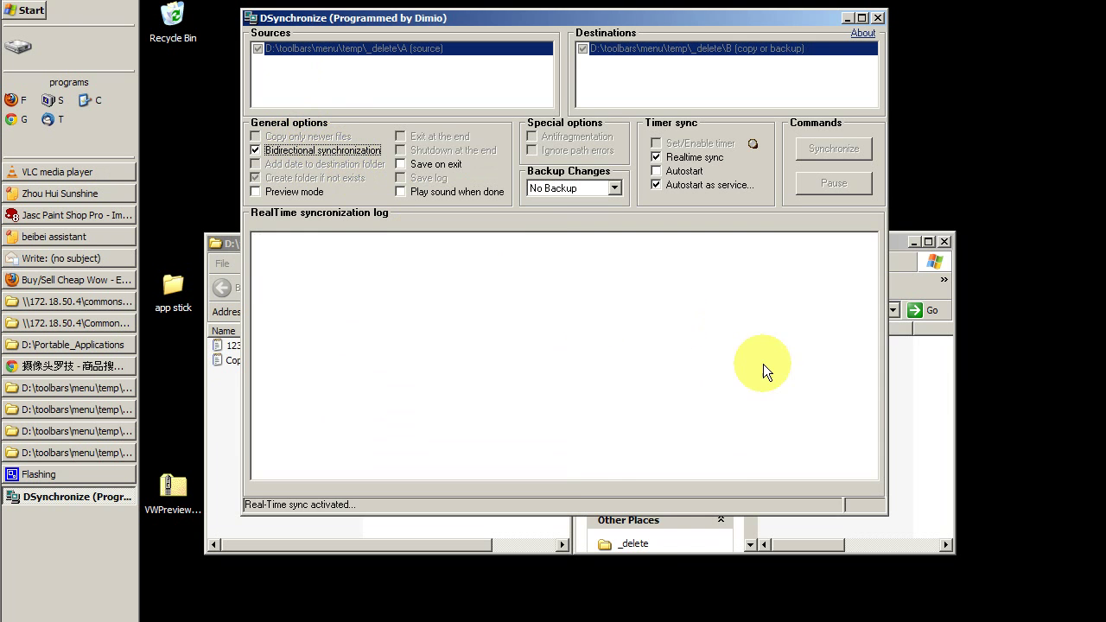
pyautogui.click(909, 407)
pyautogui.click(223, 464)
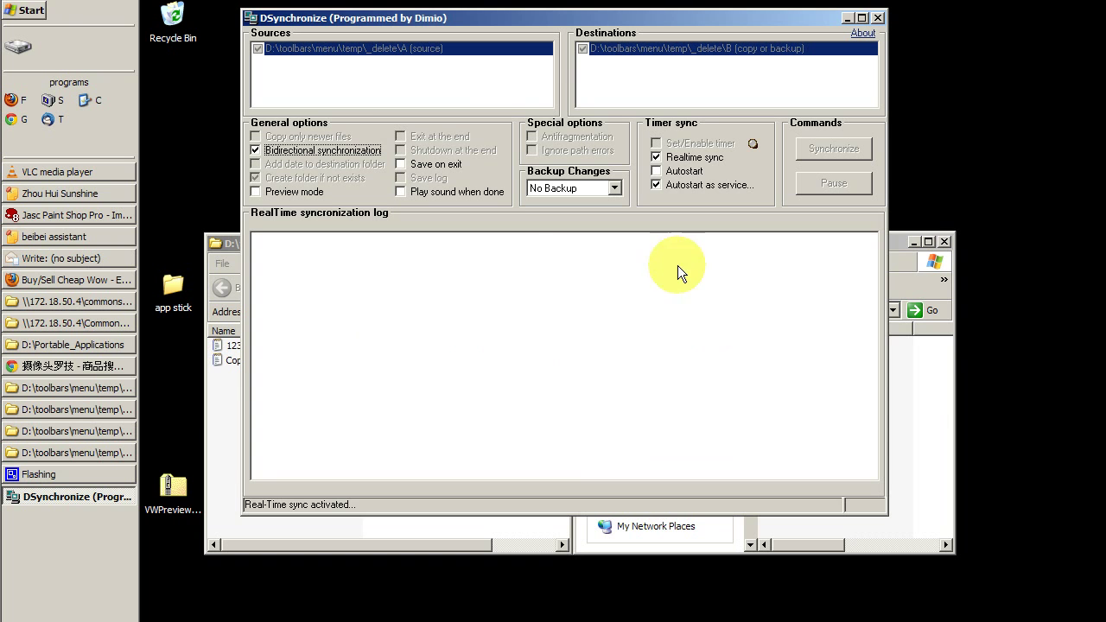
# - Replace folder B's Explorer address with 'dropbox', with both A and B windows open
pyautogui.click(234, 437)
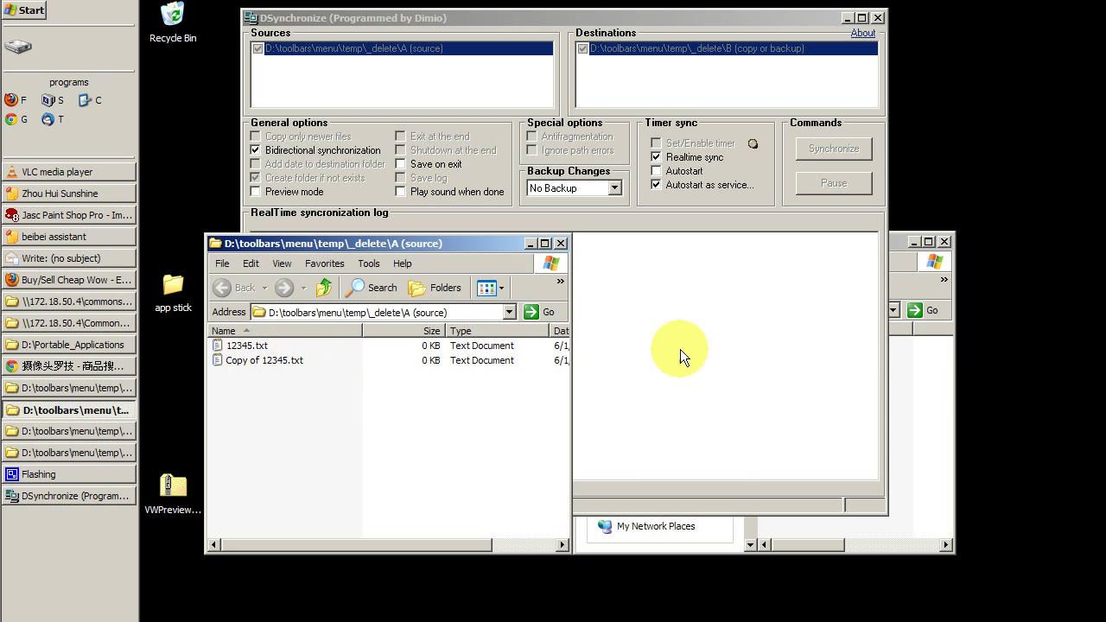
pyautogui.click(935, 372)
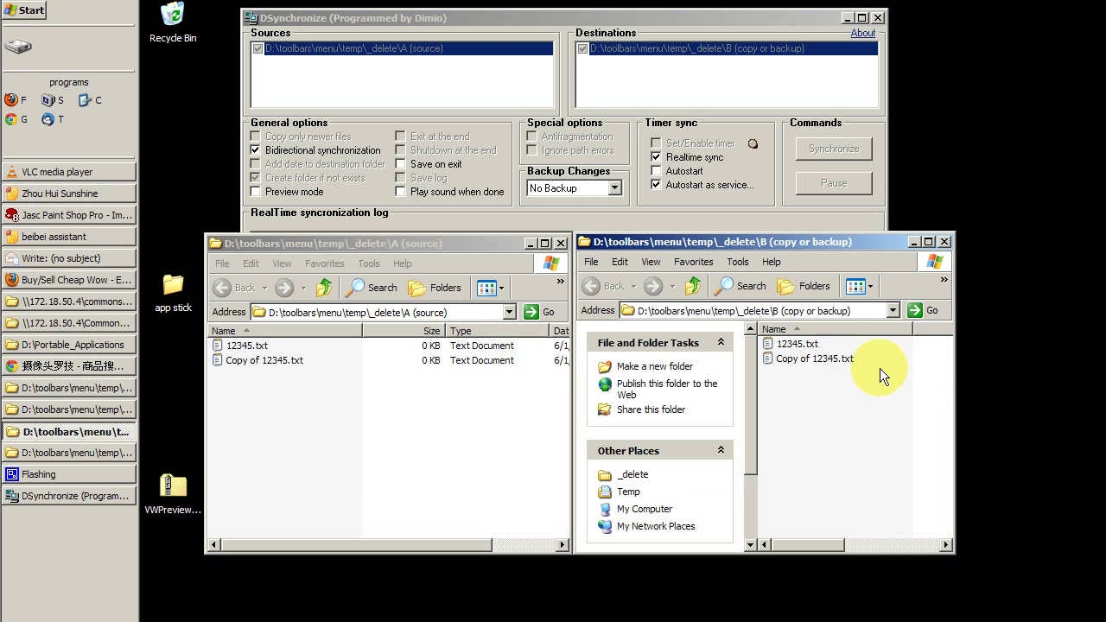
pyautogui.click(836, 312)
pyautogui.write('dropbox')
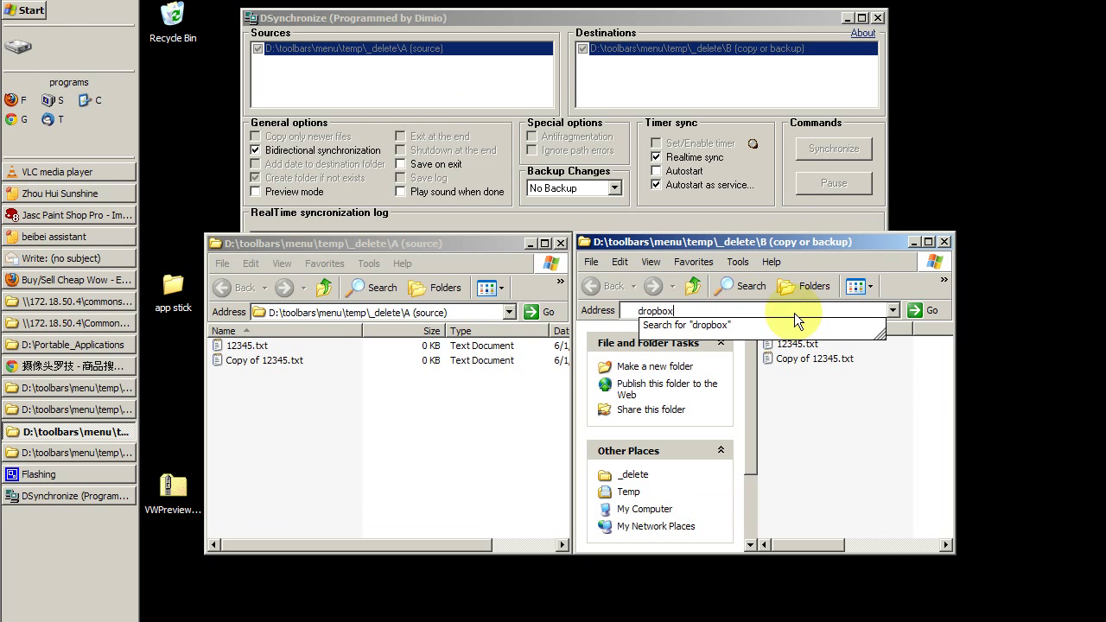
pyautogui.click(457, 247)
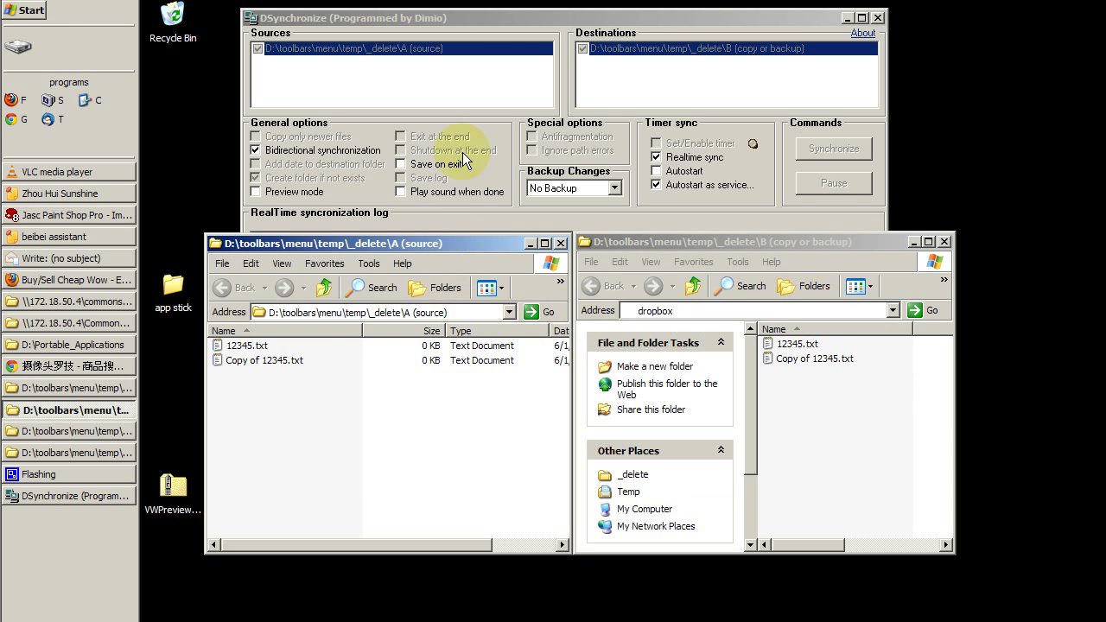
# - Bring DSynchronize to the front, showing Real-Time sync activated and an empty log
pyautogui.click(501, 50)
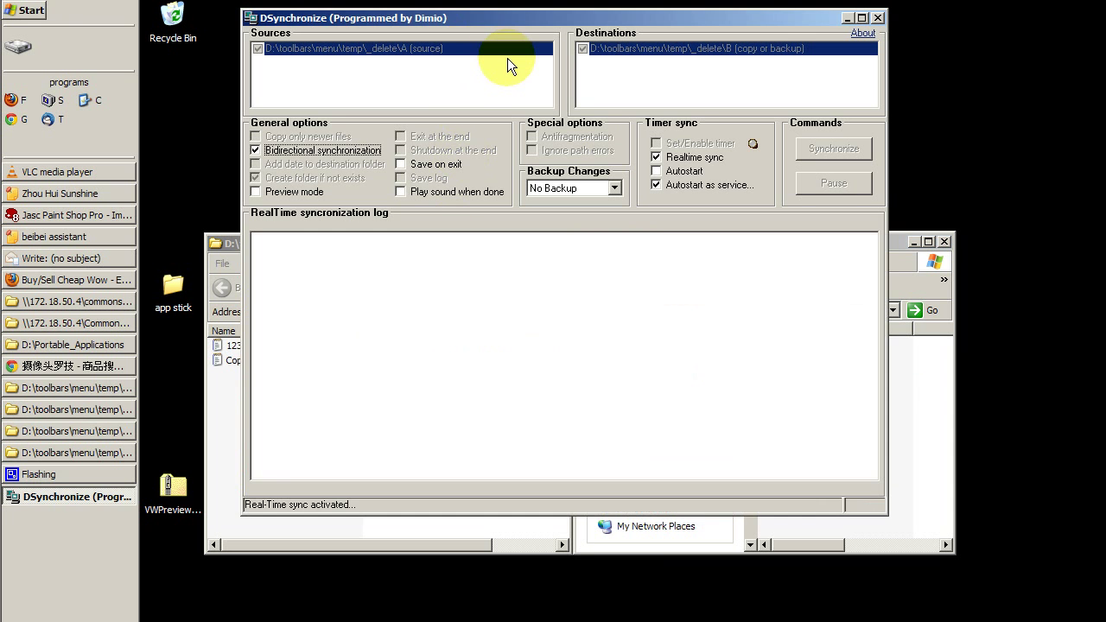